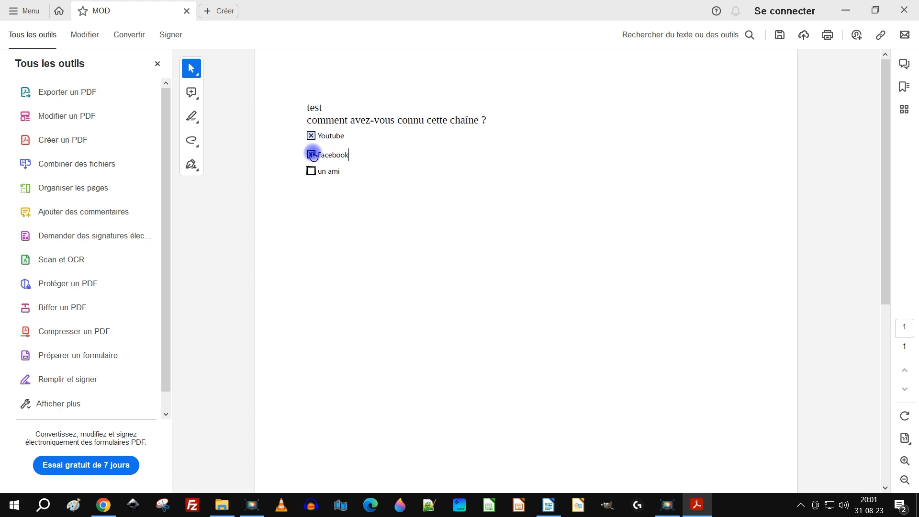
Test the Youtube, Facebook and un ami checkboxes in the MOD PDF form by toggling them
click(311, 156)
click(312, 171)
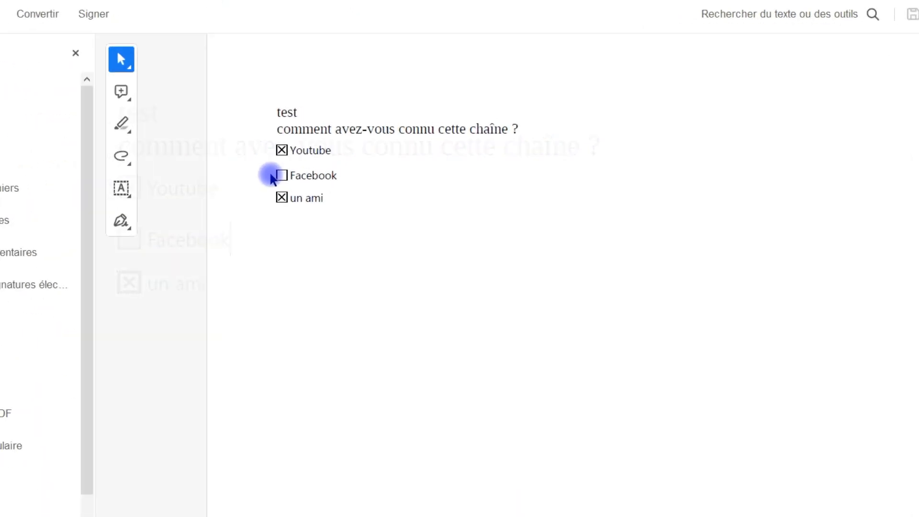
double_click(282, 175)
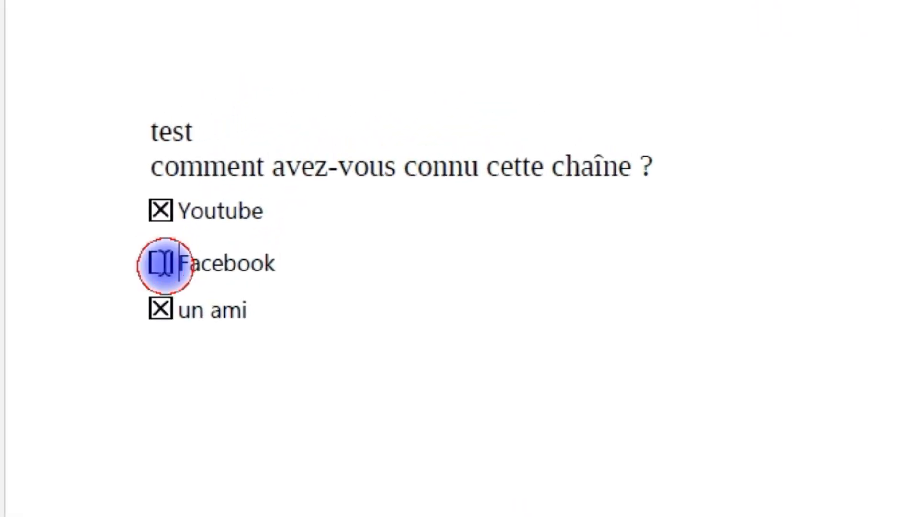
click(125, 257)
double_click(150, 218)
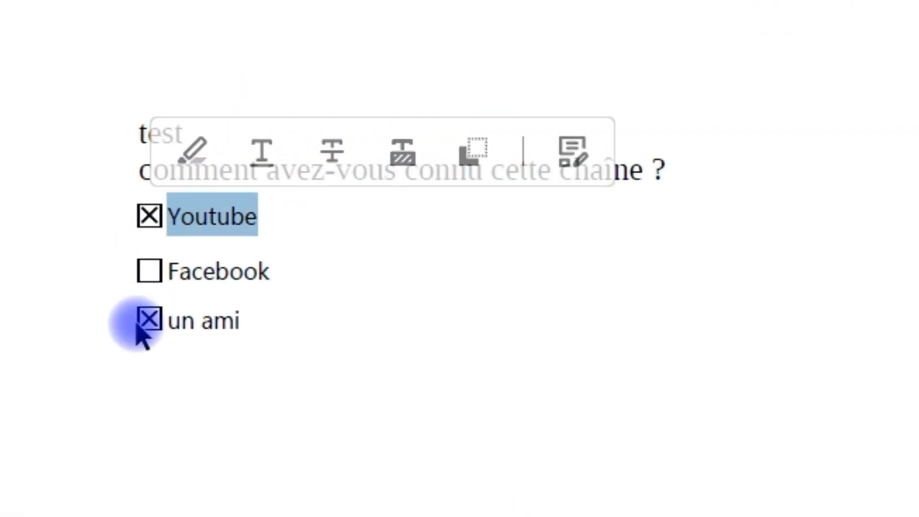
triple_click(145, 310)
click(138, 261)
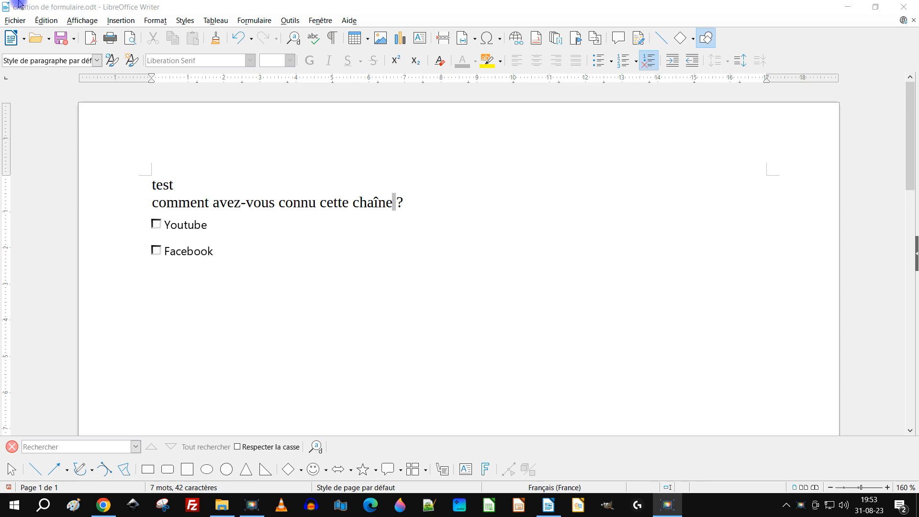
Check the installed LibreOffice version in the program's About information, and close it
click(349, 20)
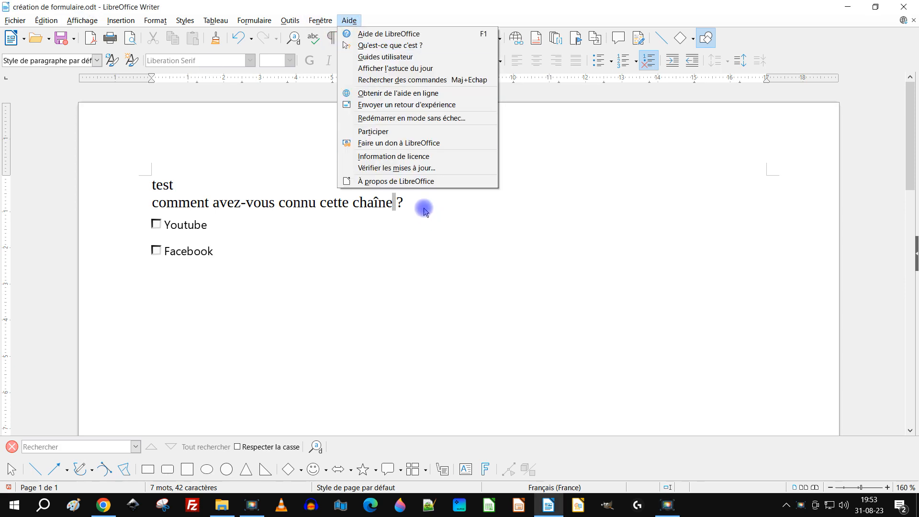
click(421, 183)
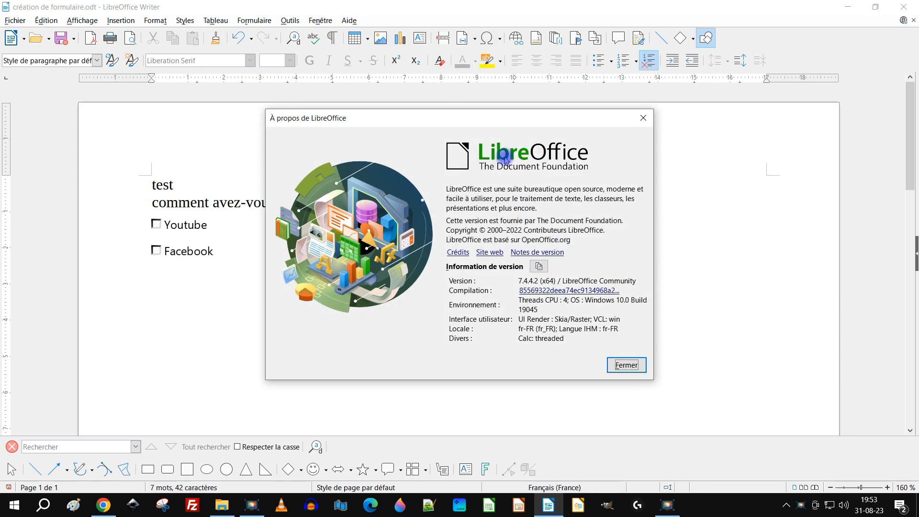
click(627, 365)
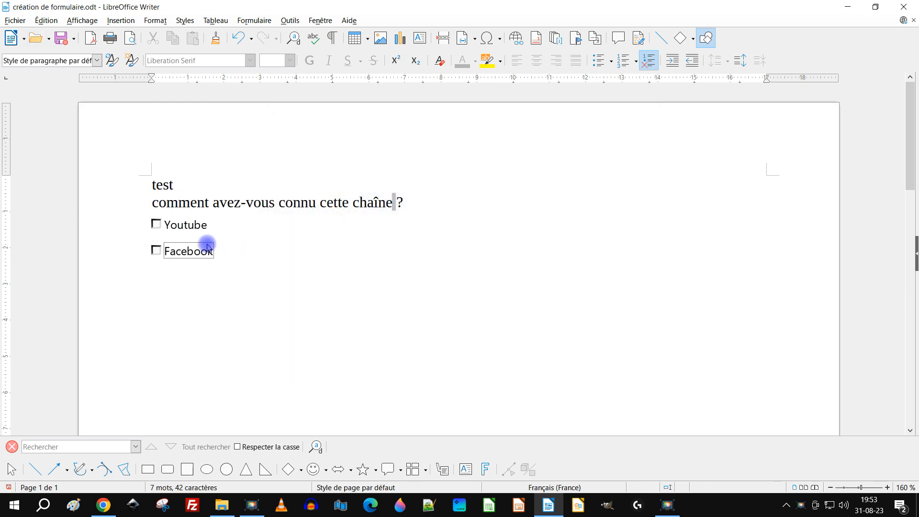
Test the Youtube and Facebook checkboxes in the Writer document by toggling them, leaving only Facebook ticked
click(159, 224)
click(157, 251)
click(156, 223)
click(157, 251)
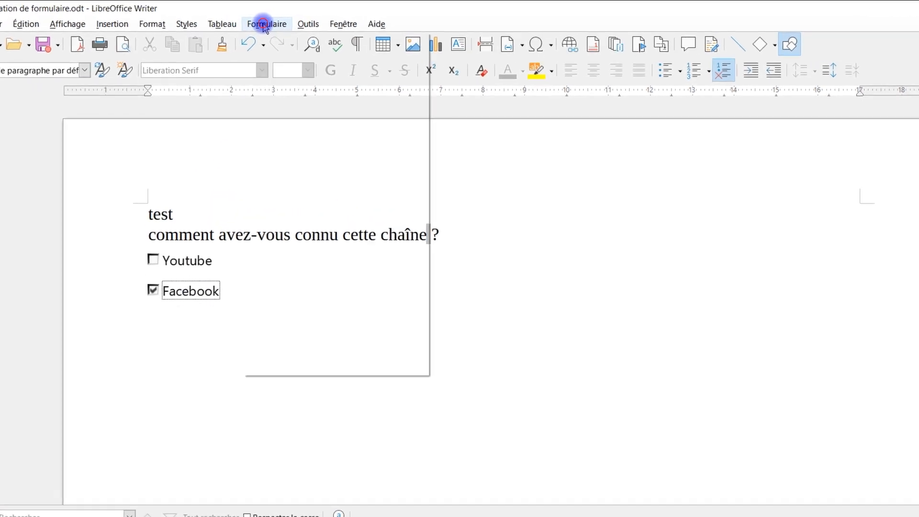
Enable form design mode and draw a checkbox control about 4.06 cm wide and 0.55 cm high below the Facebook checkbox
click(264, 25)
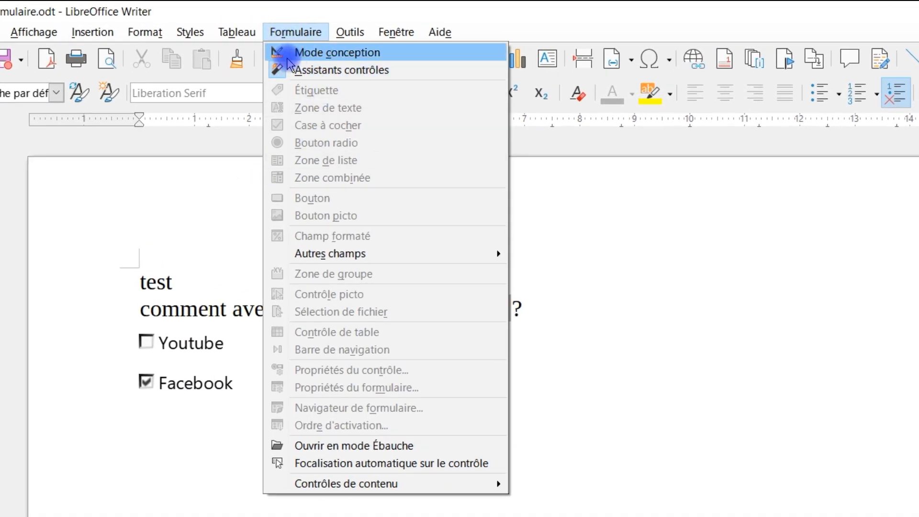
click(311, 52)
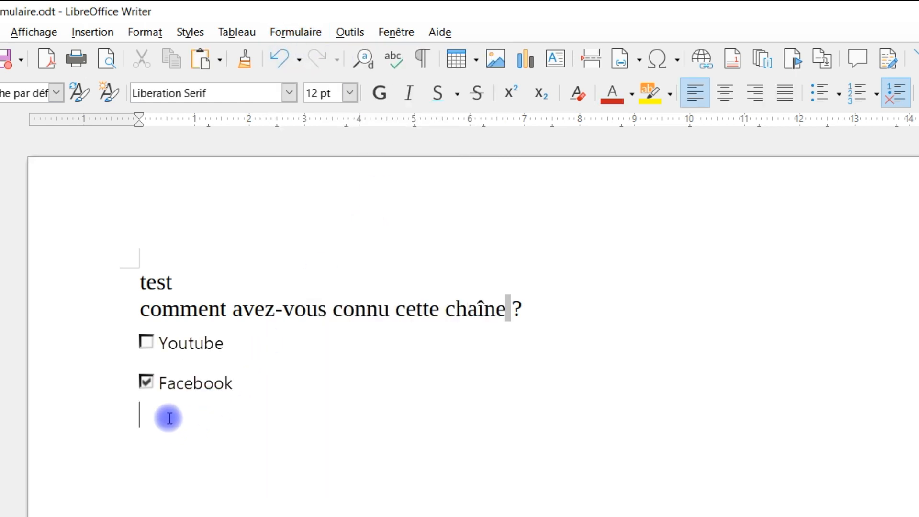
click(274, 23)
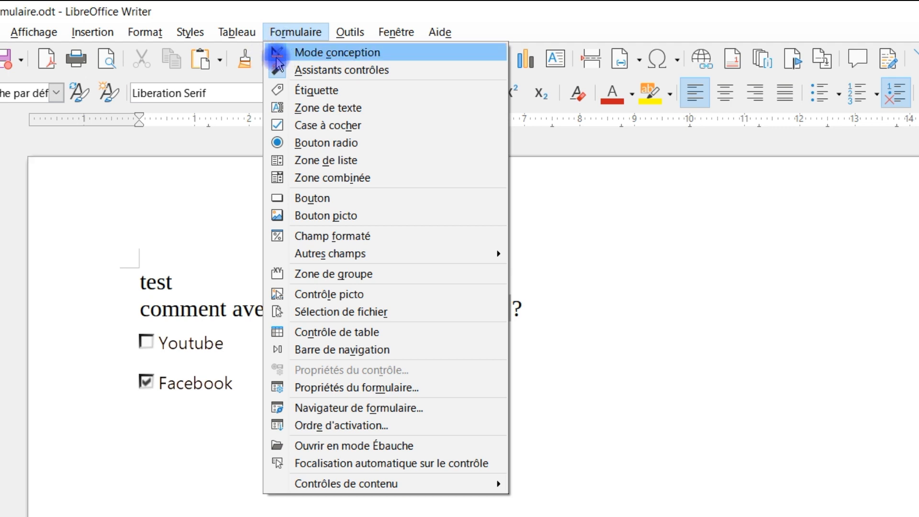
click(320, 127)
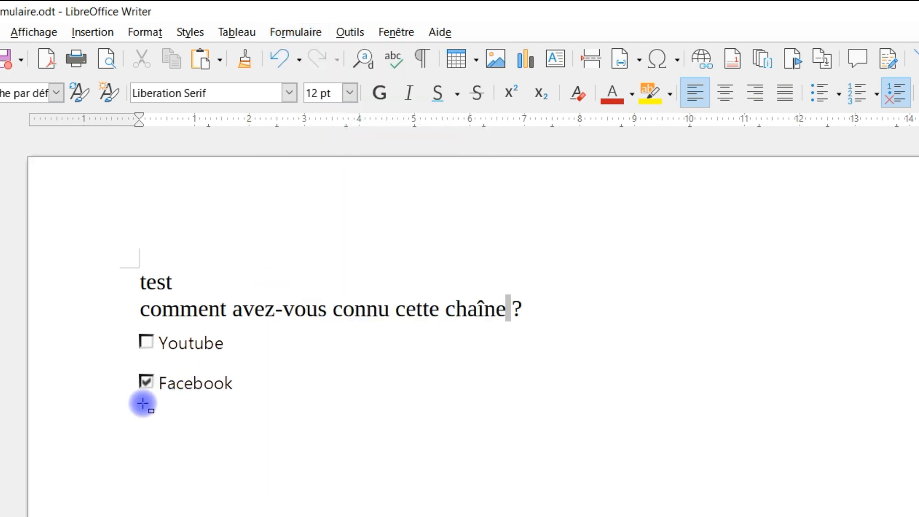
drag(138, 403, 170, 432)
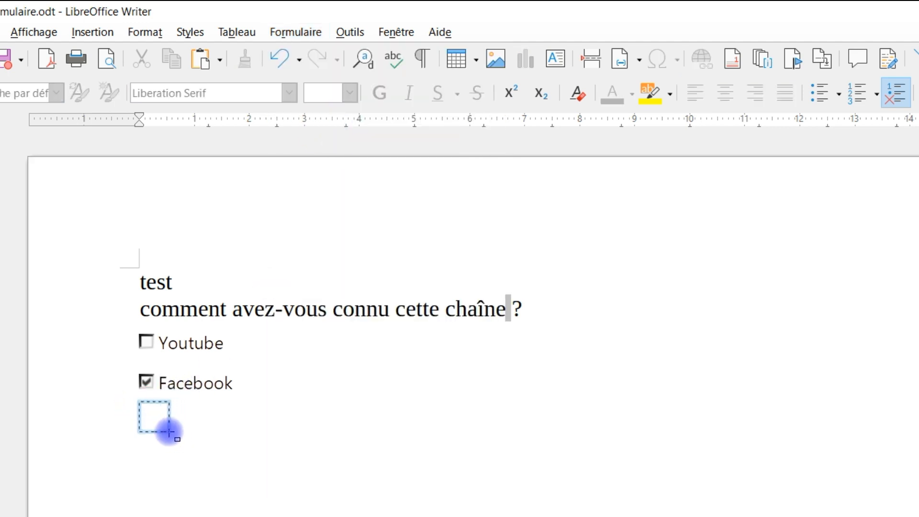
click(168, 416)
drag(255, 416, 363, 416)
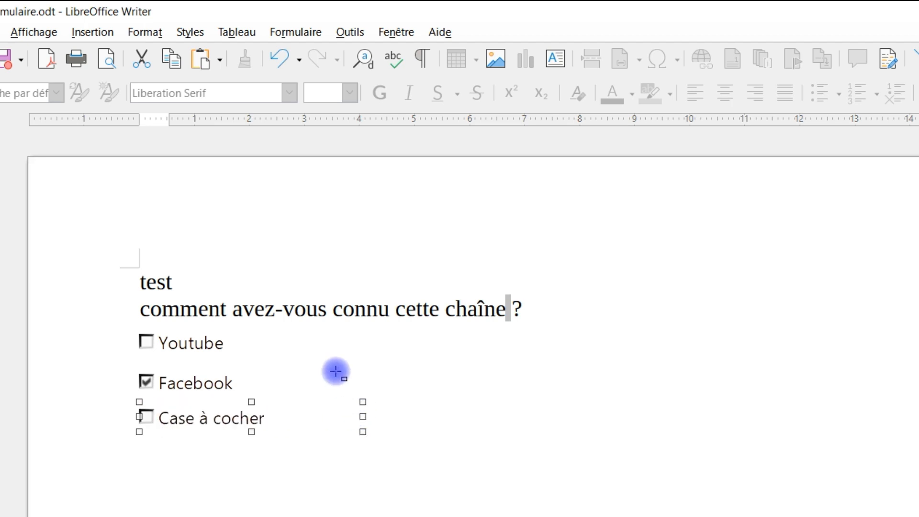
Set the label of the new checkbox below Facebook to "un ami" in its control properties
right_click(226, 421)
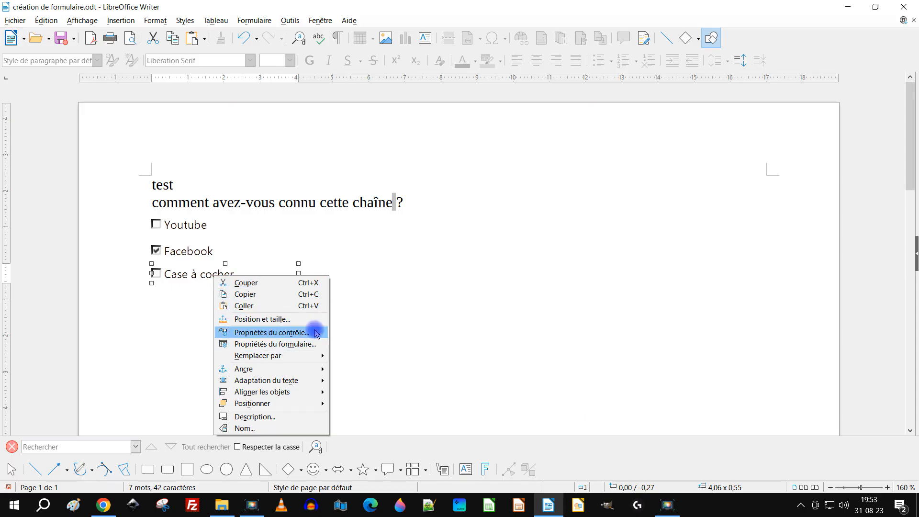
click(317, 333)
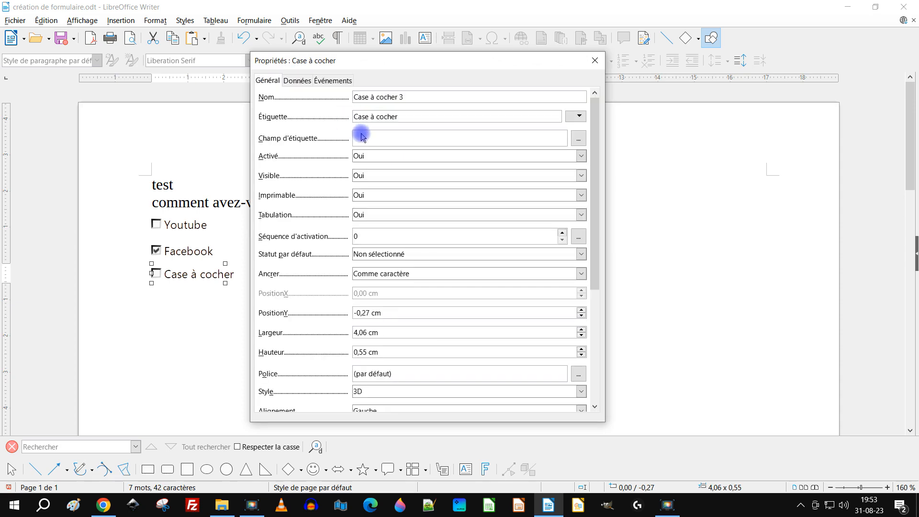
triple_click(381, 118)
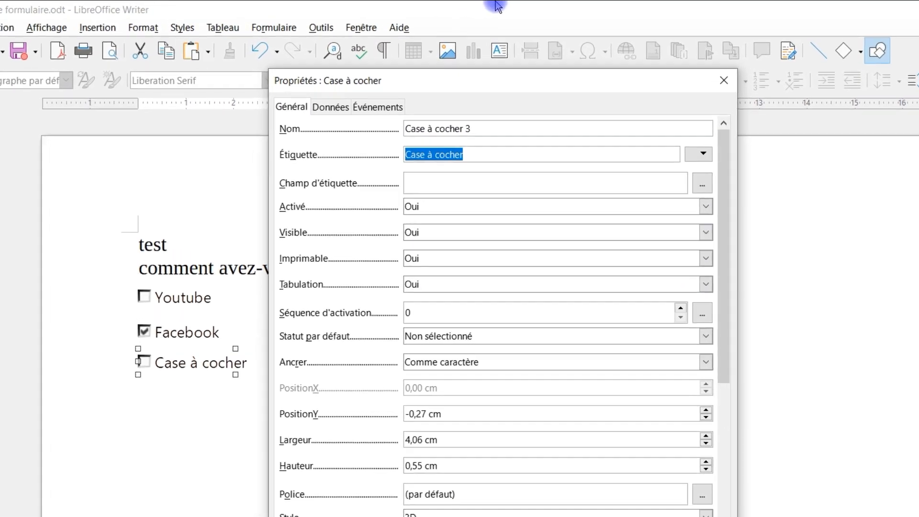
text(UN)
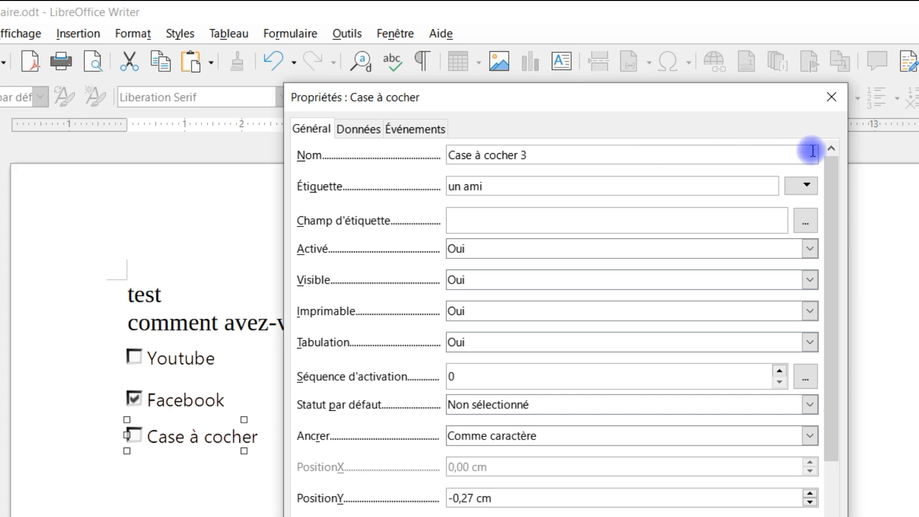
click(836, 99)
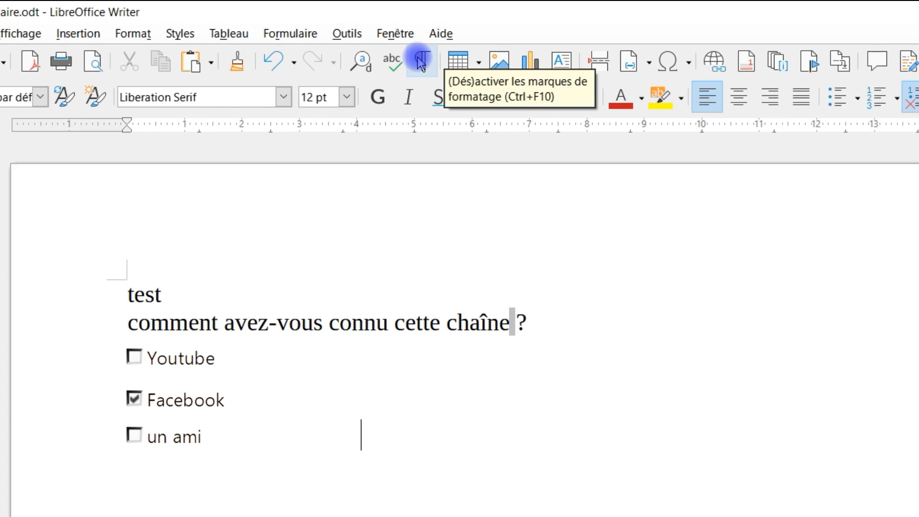
Show and hide the document's formatting marks, and try to tick the un ami checkbox in design mode
click(421, 62)
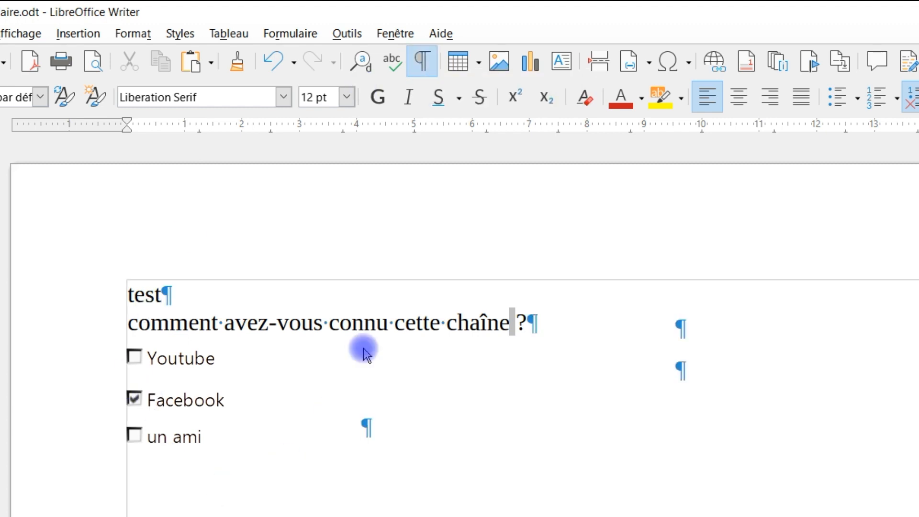
click(427, 69)
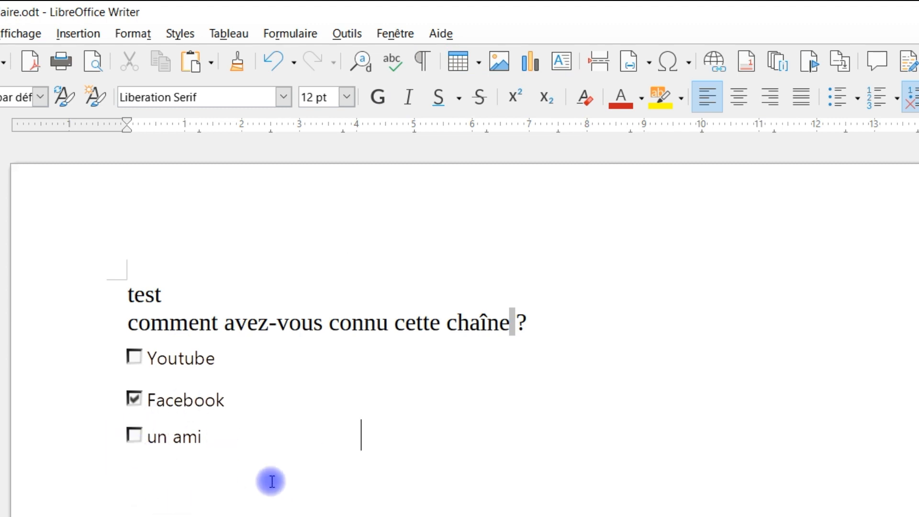
click(136, 436)
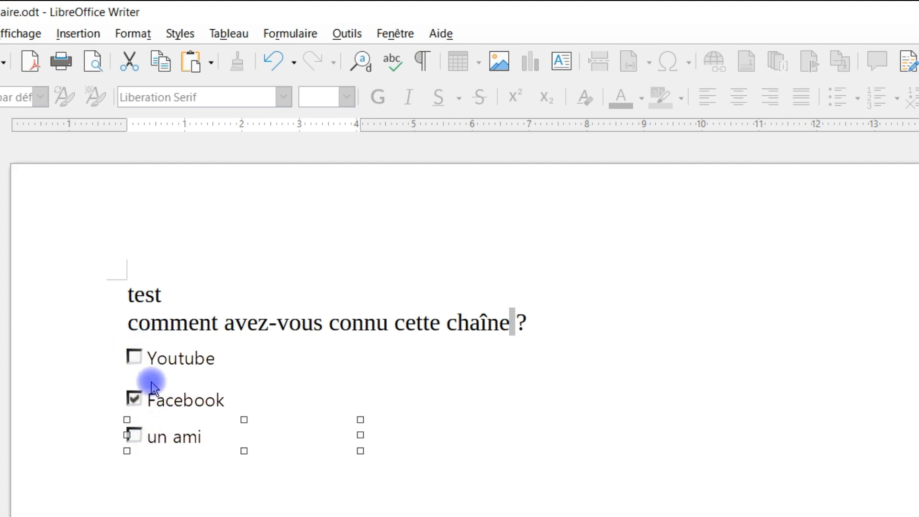
click(326, 488)
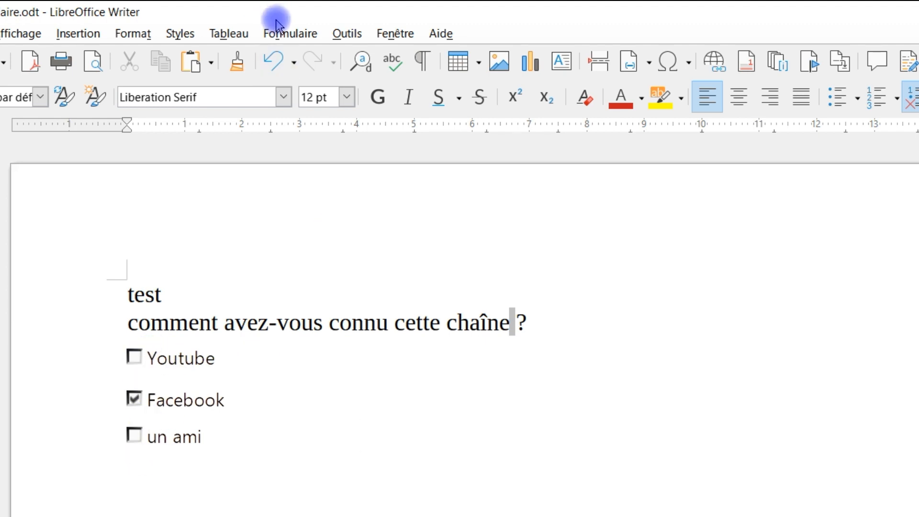
Turn off form design mode, tick the un ami and Youtube checkboxes, and untick Facebook
click(282, 31)
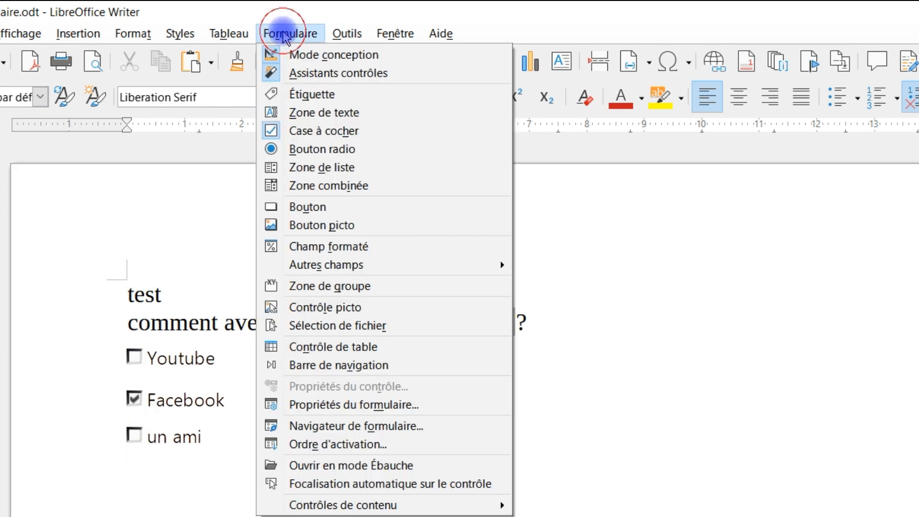
click(273, 58)
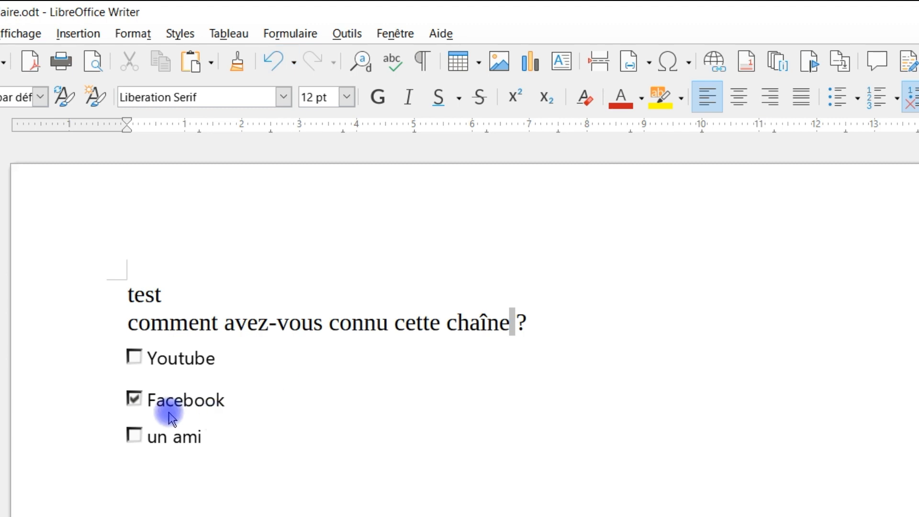
click(136, 400)
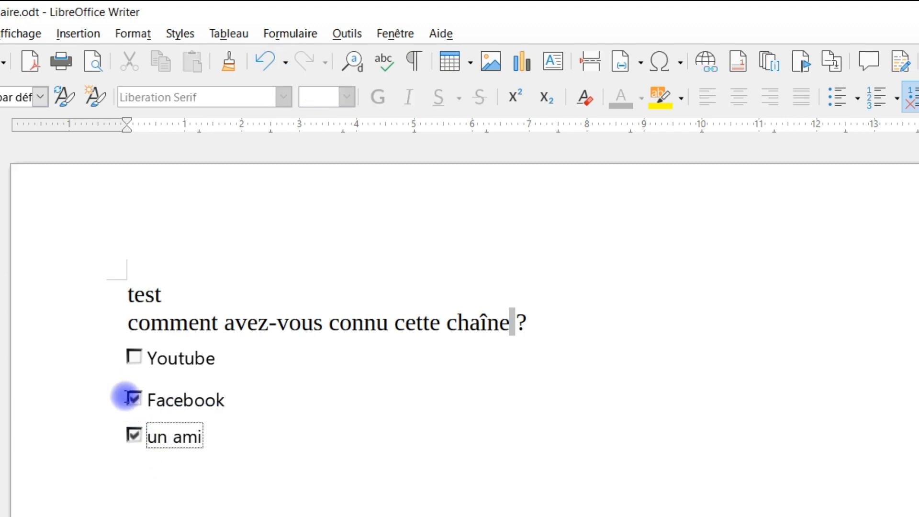
click(135, 400)
click(135, 356)
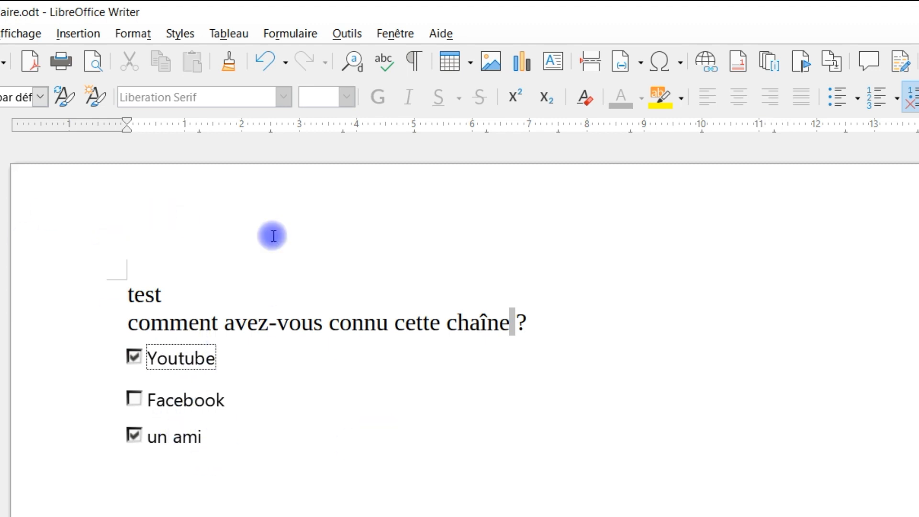
Export the document to PDF with the option to create a PDF form enabled and the submit format set to PDF
click(15, 22)
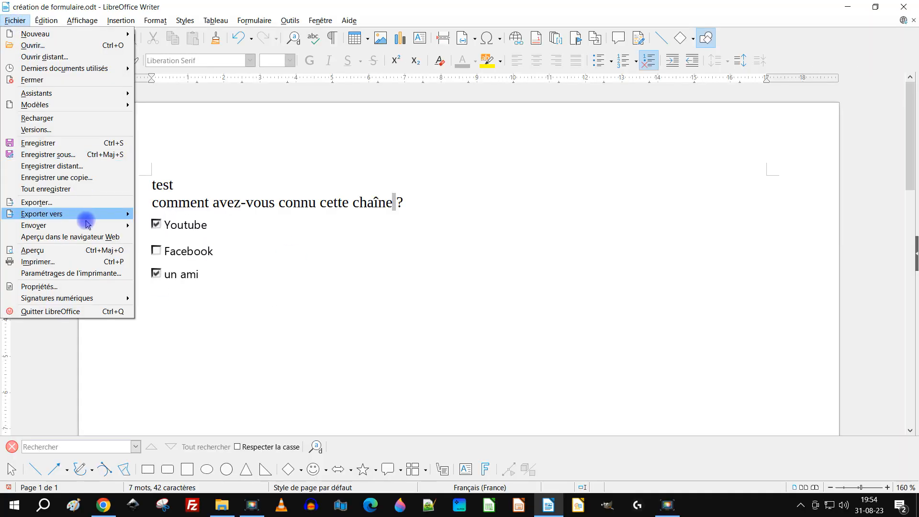
mouse_move(101, 213)
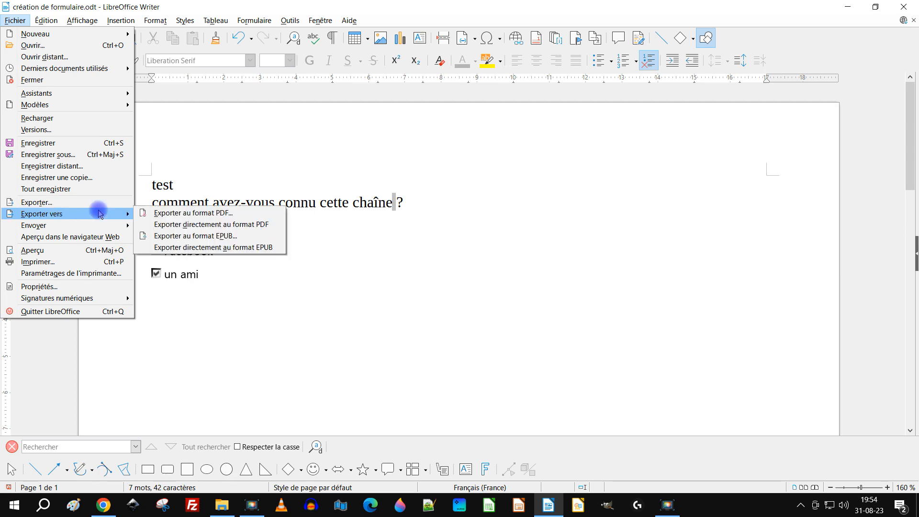
click(215, 218)
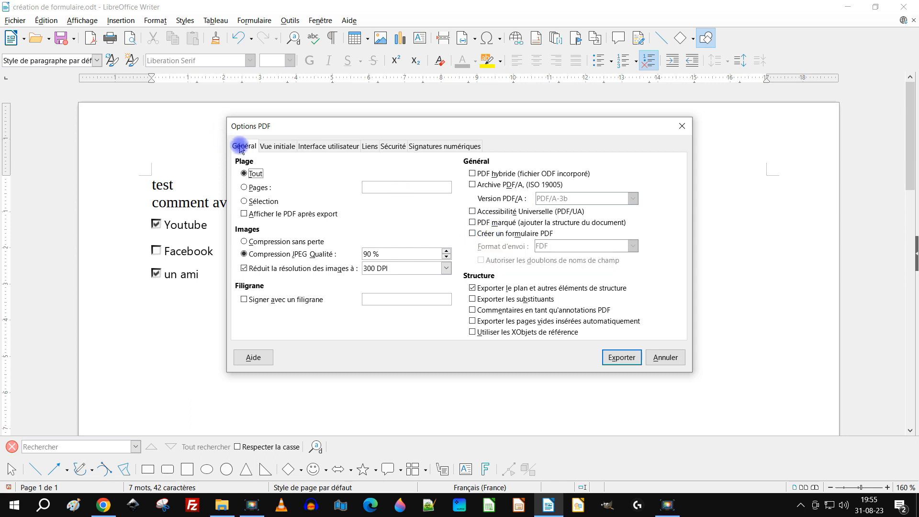
click(494, 234)
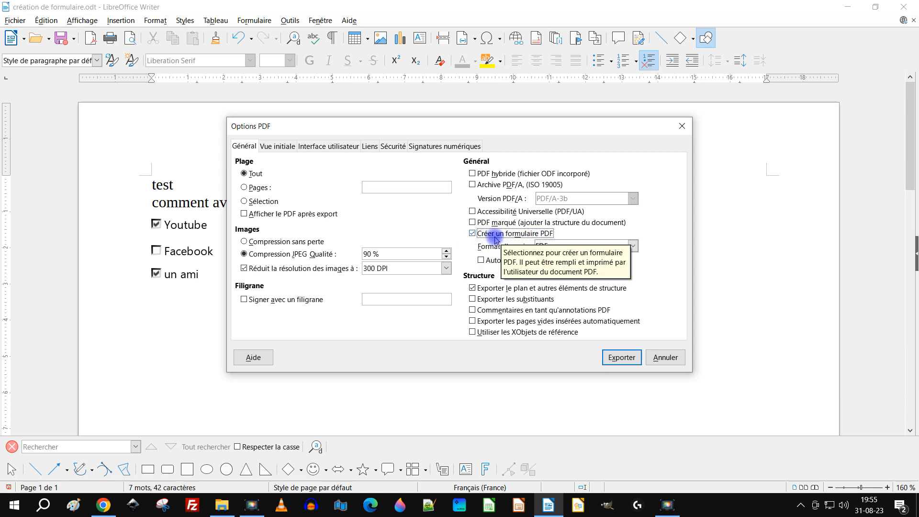
click(543, 246)
click(545, 259)
click(548, 246)
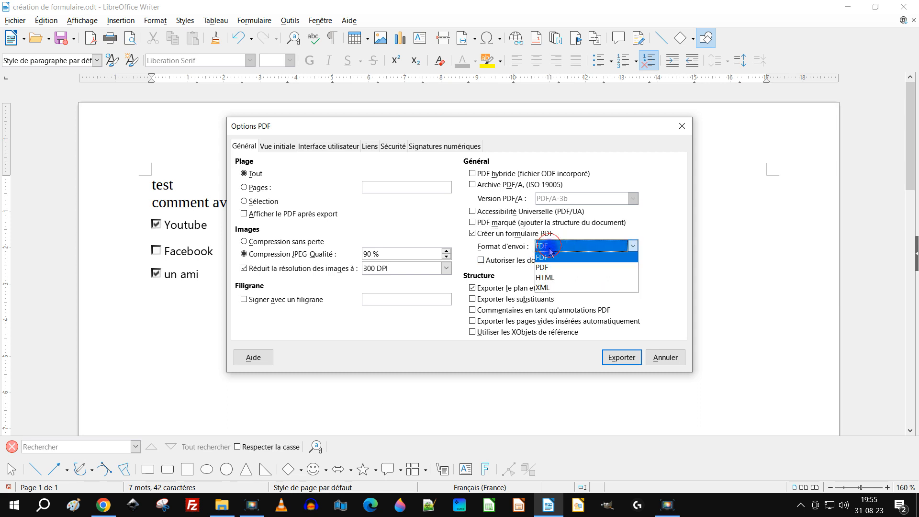
click(543, 267)
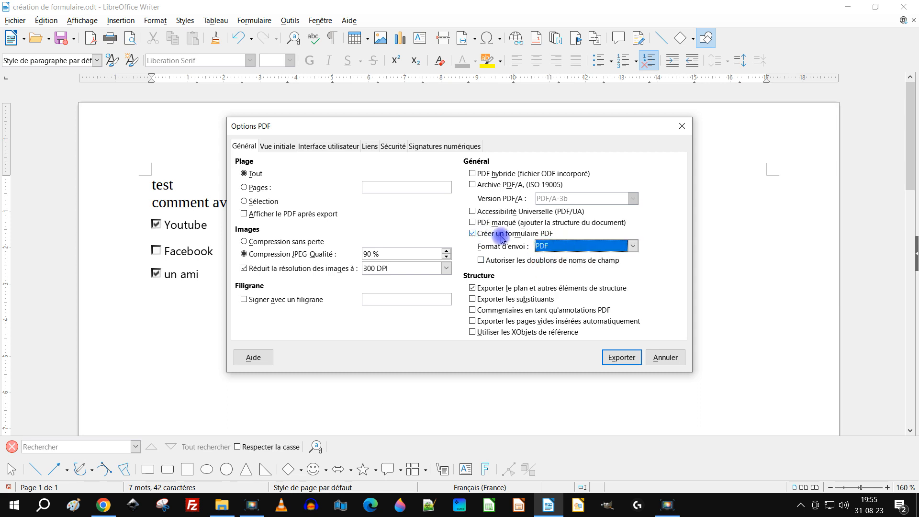
click(631, 360)
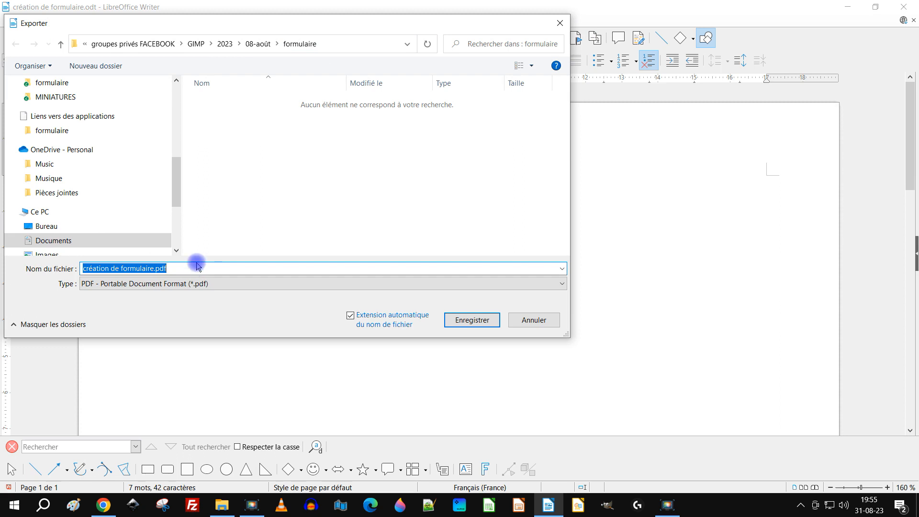
Name the exported PDF "j'ai coché la case créer un formulaire" and save it in the formulaire folder
text(c)
key(BackSpace)
key(BackSpace)
key(BackSpace)
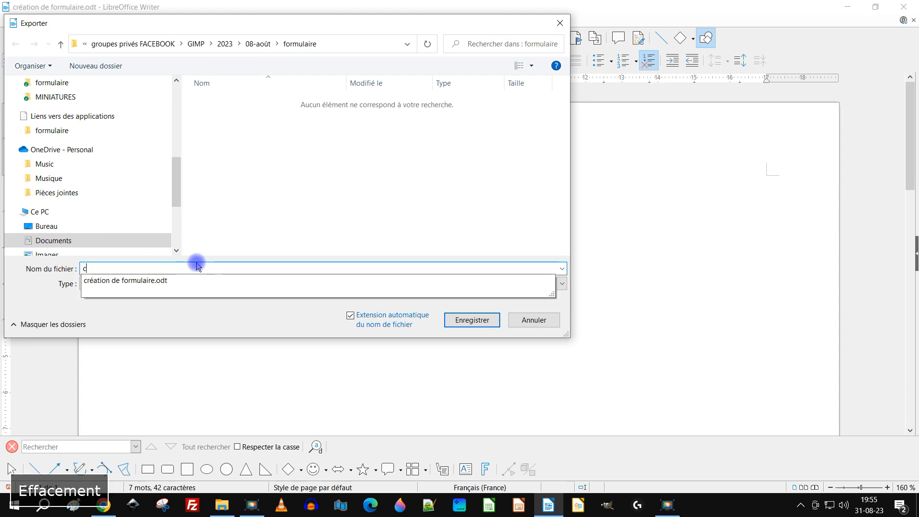
text(j'ai coché la ca)
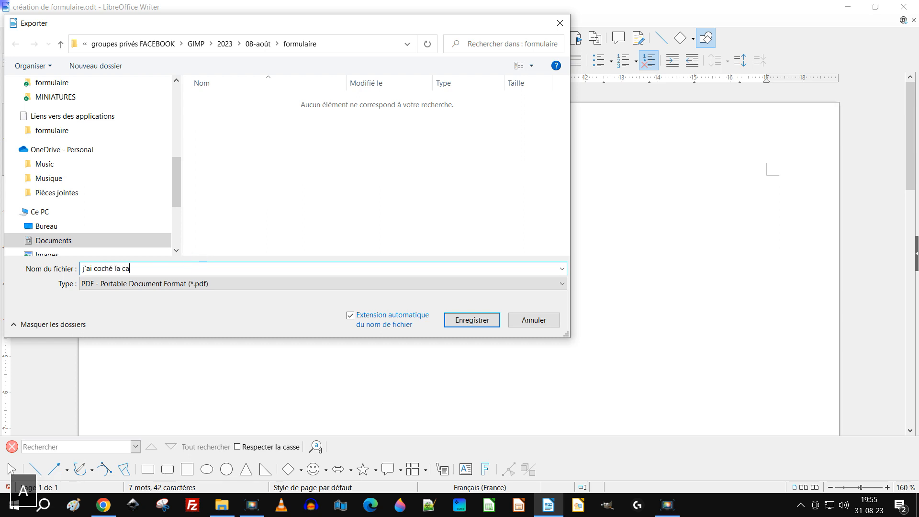
text(se créer un )
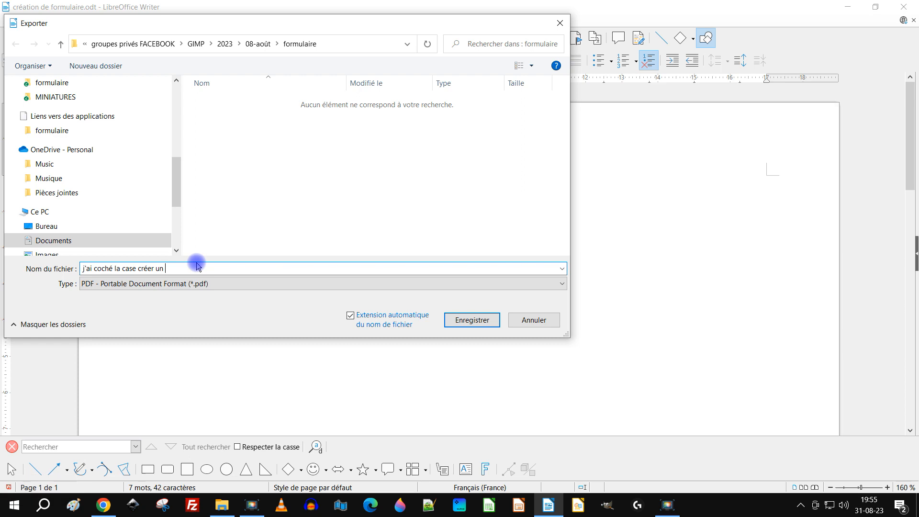
text(formulaire)
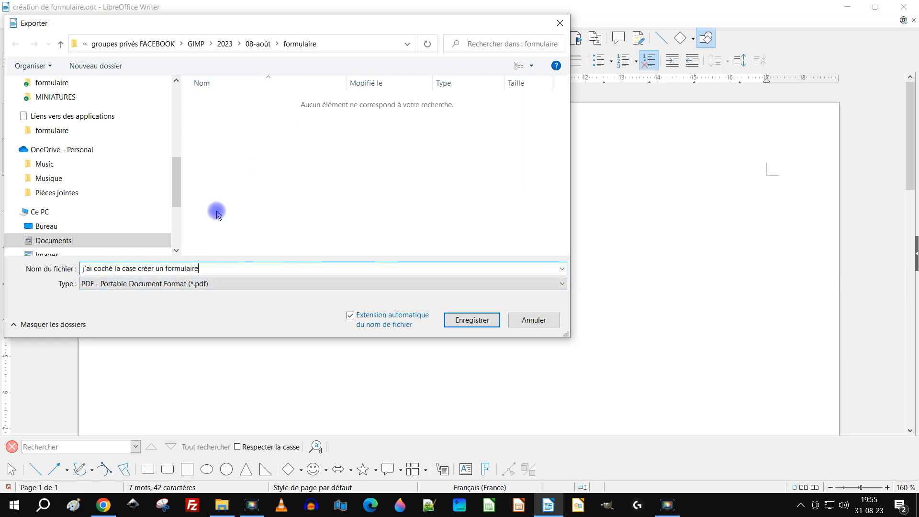
click(473, 319)
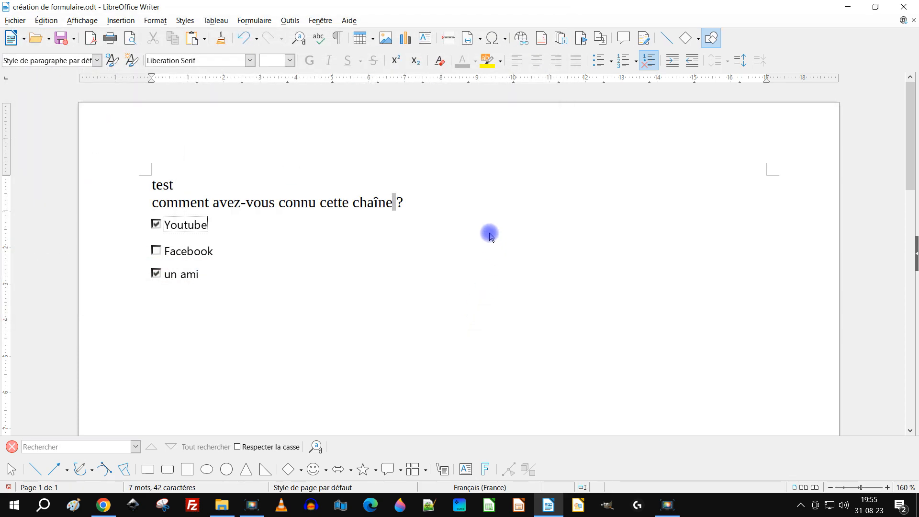
Switch to File Explorer and open "j'ai coché la case créer un formulaire.pdf" from the formulaire folder
click(222, 505)
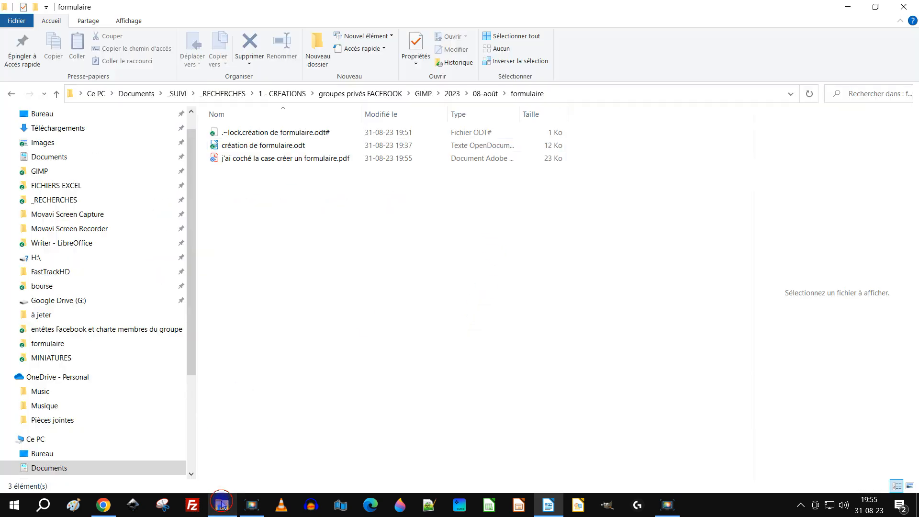
click(269, 161)
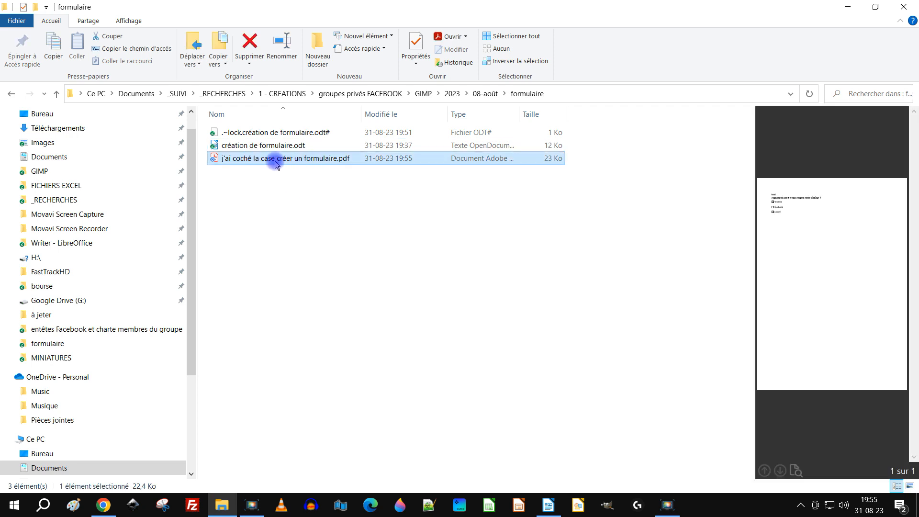
key(Return)
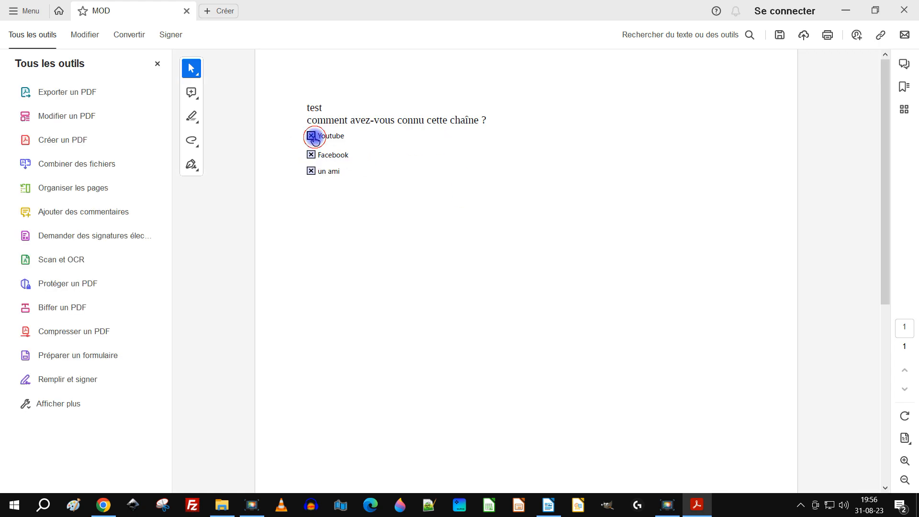
Test the Youtube, Facebook and un ami checkboxes in the PDF, and close it without saving the changes
click(312, 172)
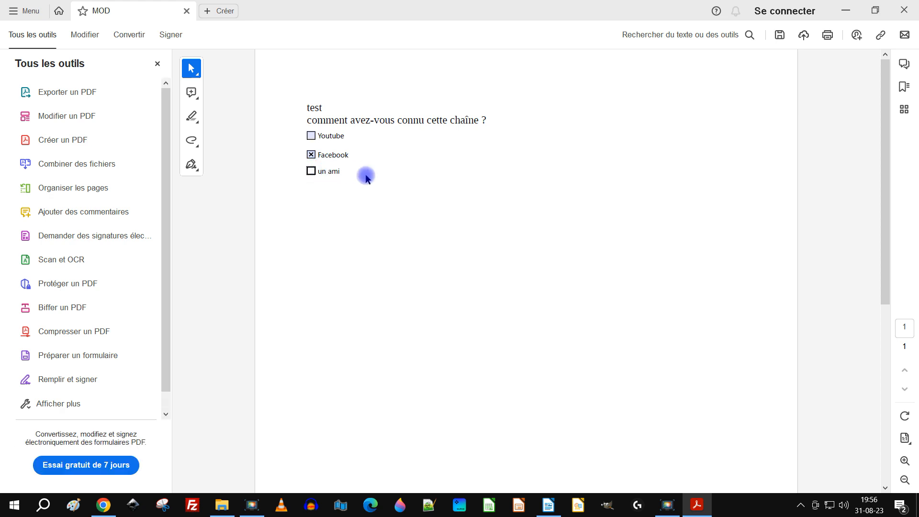
click(173, 289)
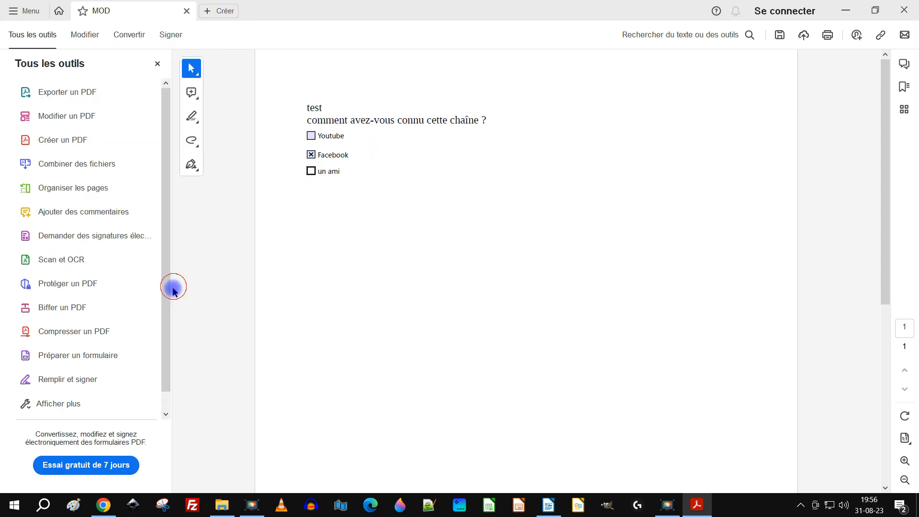
click(906, 9)
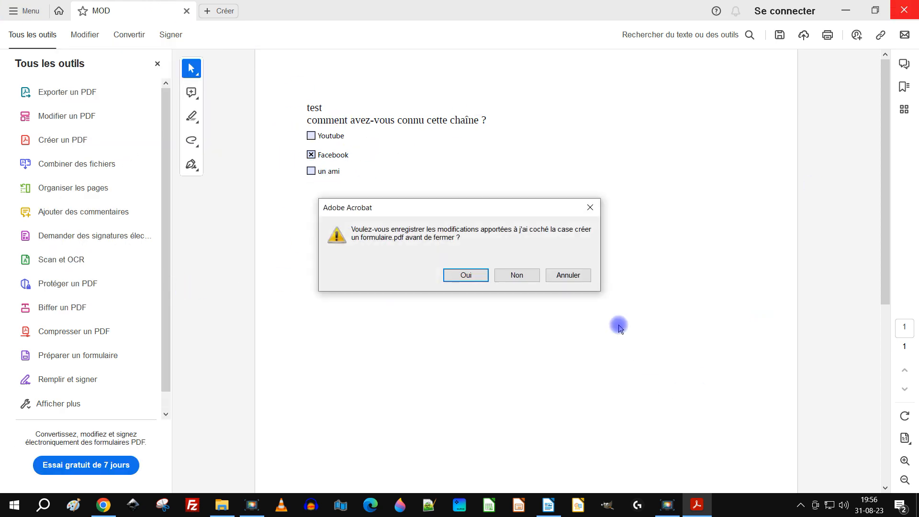
click(510, 276)
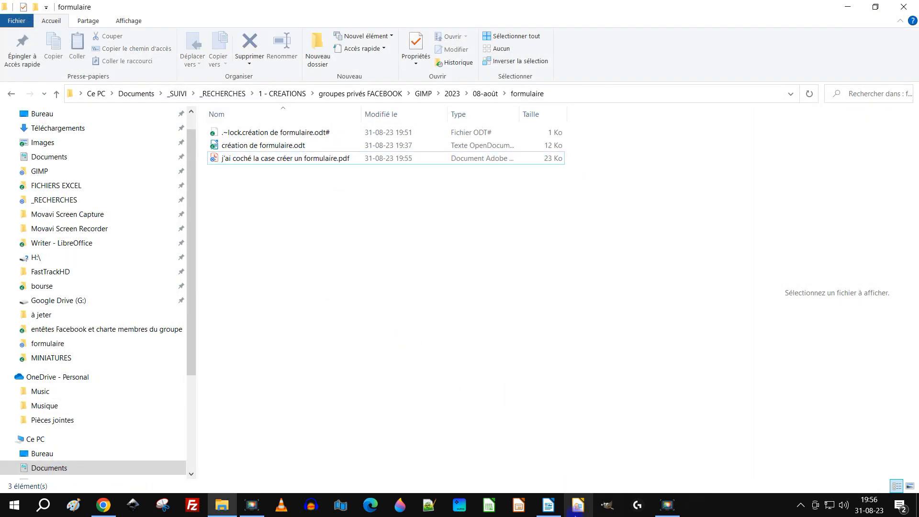
Back in LibreOffice Writer, start a direct PDF export named "action direct - j'ai coché la case créer un formulaire.pdf", based on the existing PDF's name
click(551, 506)
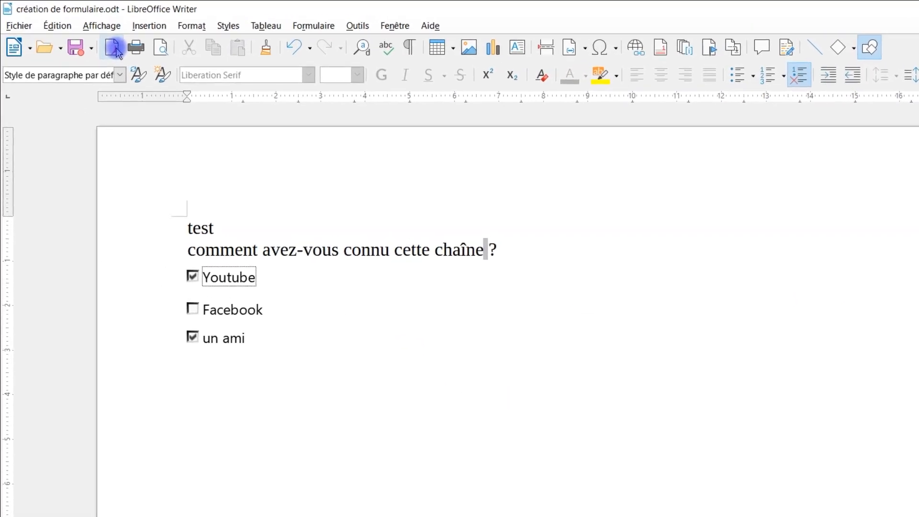
click(119, 51)
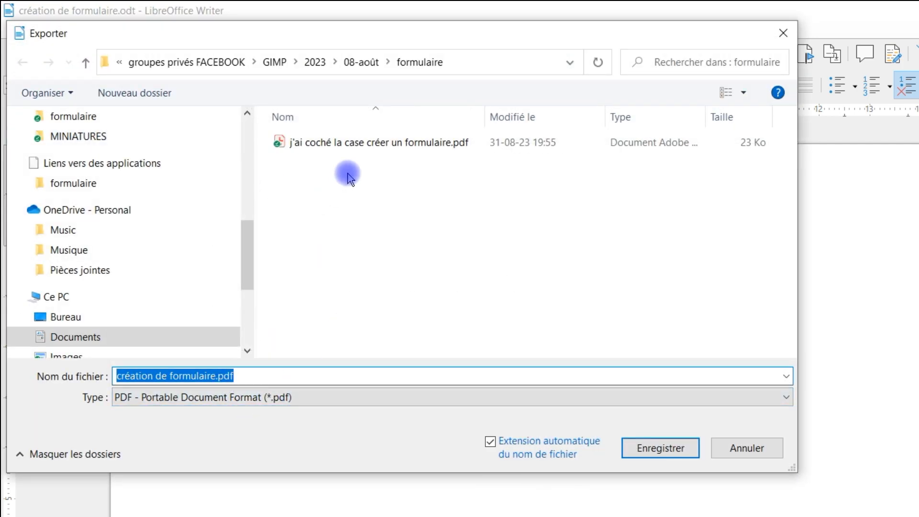
click(354, 142)
click(128, 375)
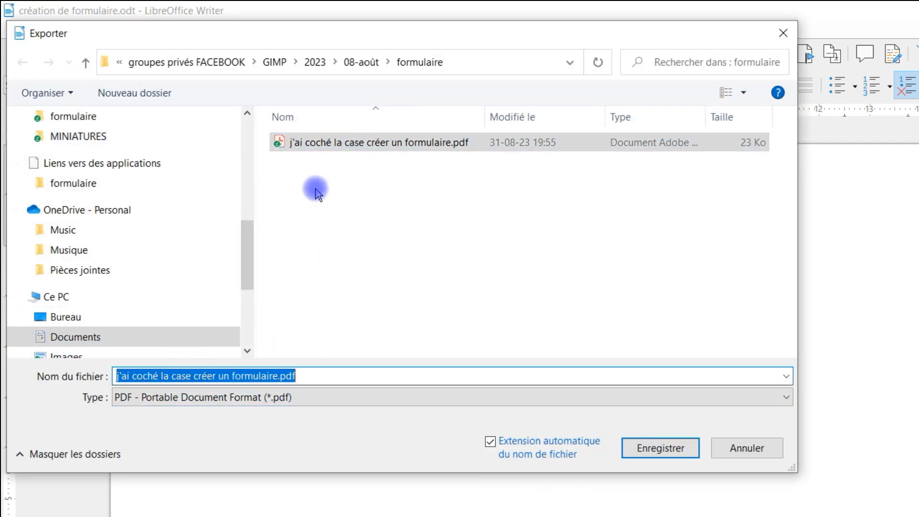
key(Home)
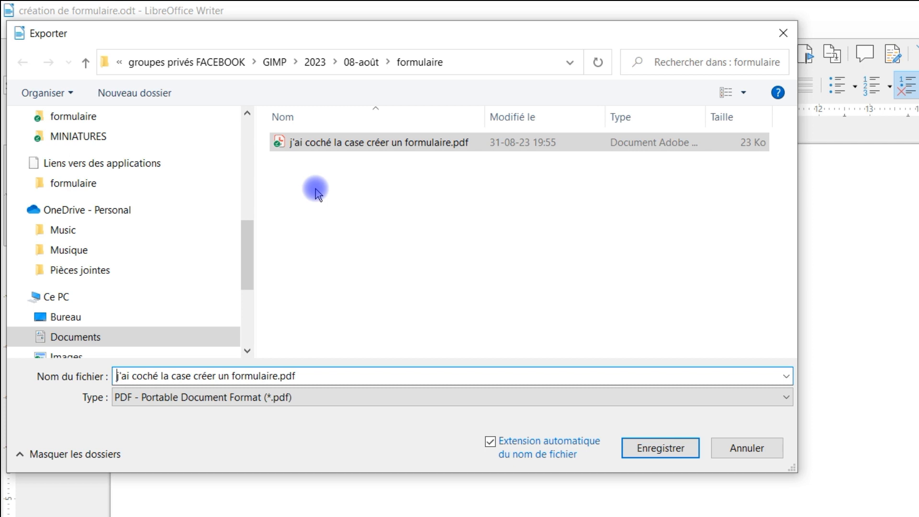
text(action d)
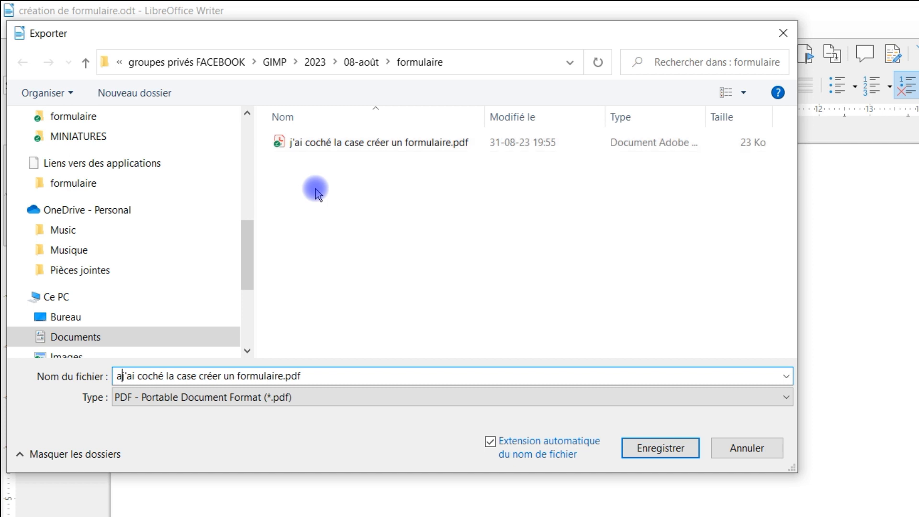
text(irect )
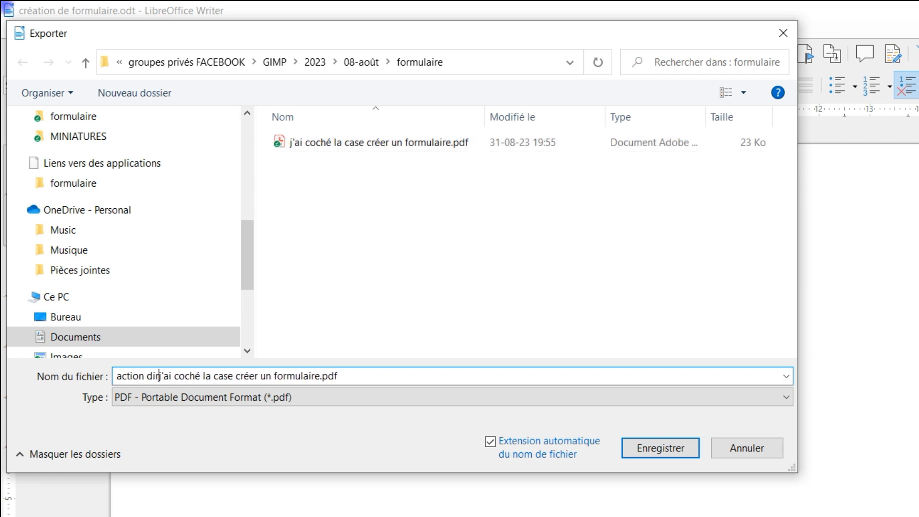
text(-)
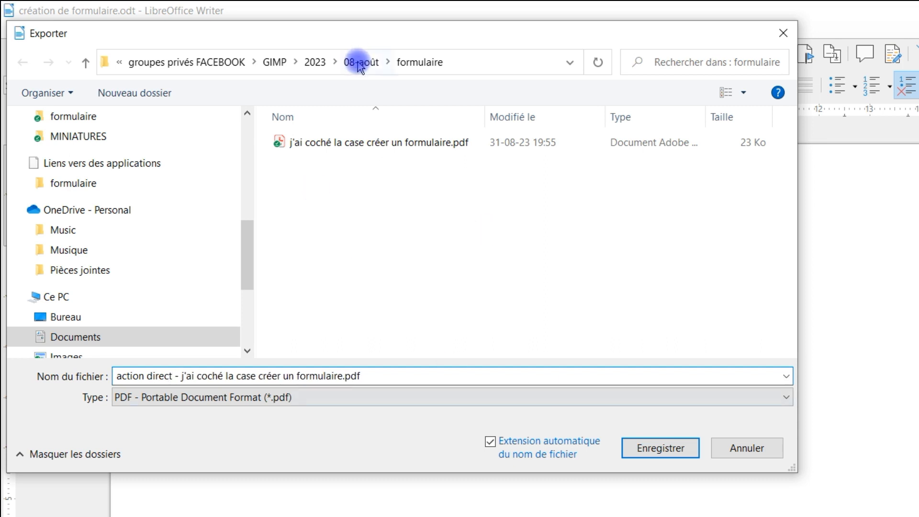
Change the file name's prefix to "action directe avec outil export pdf" and save the PDF
click(171, 376)
text(e)
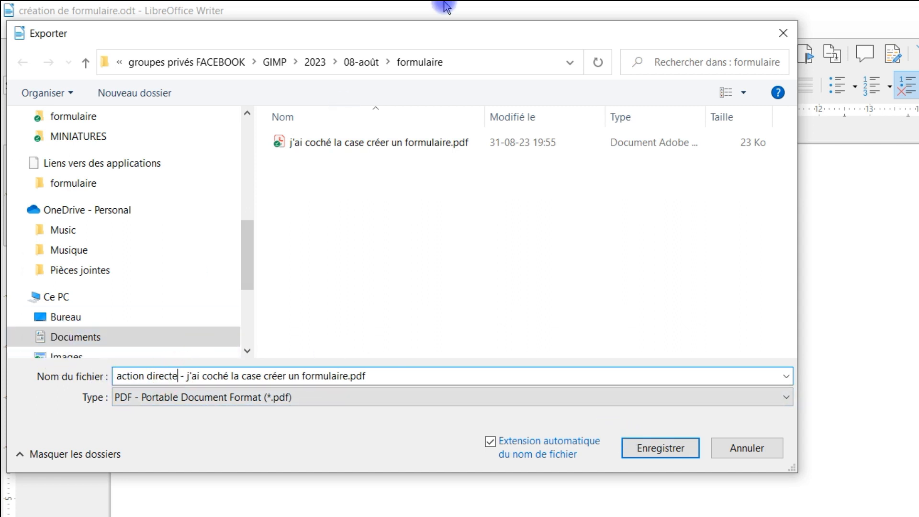
text( avec )
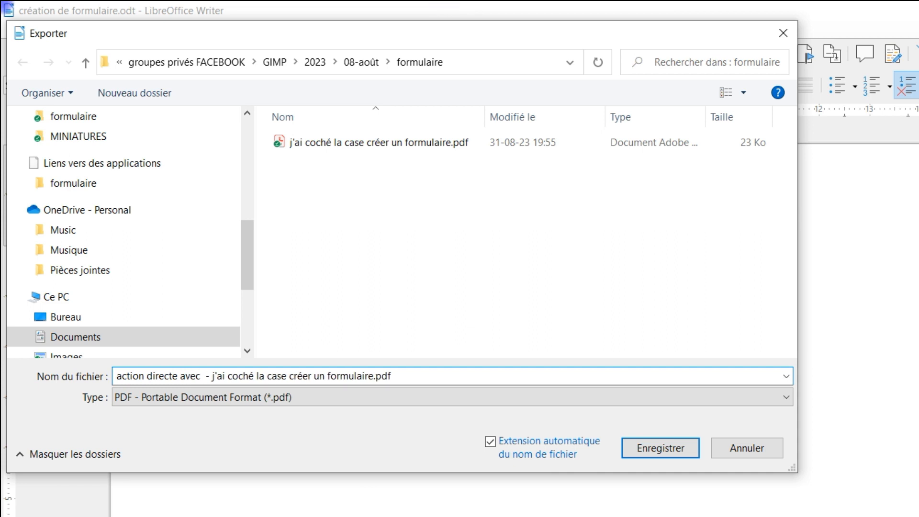
text(outil)
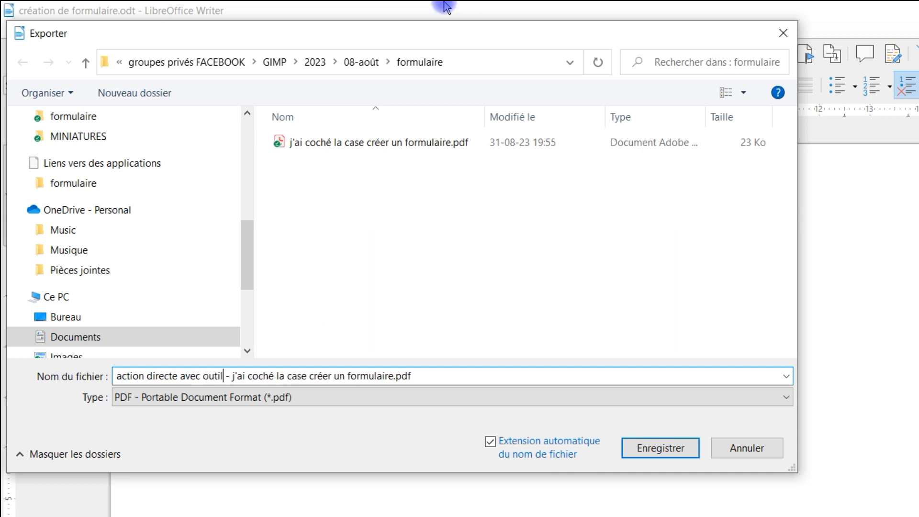
text( export p)
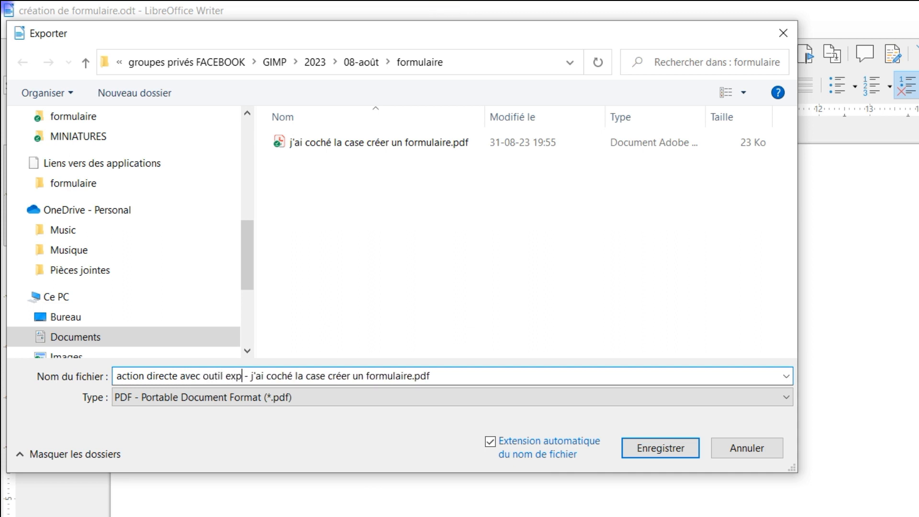
text(df)
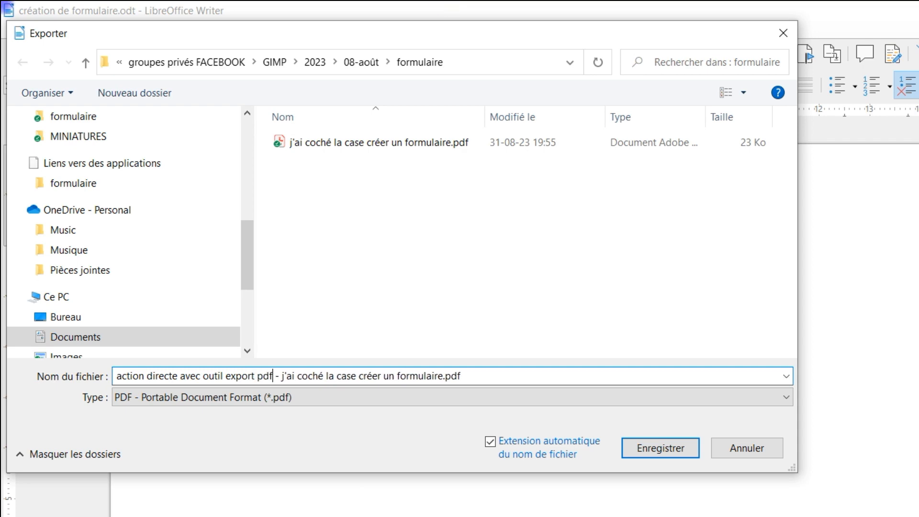
click(676, 450)
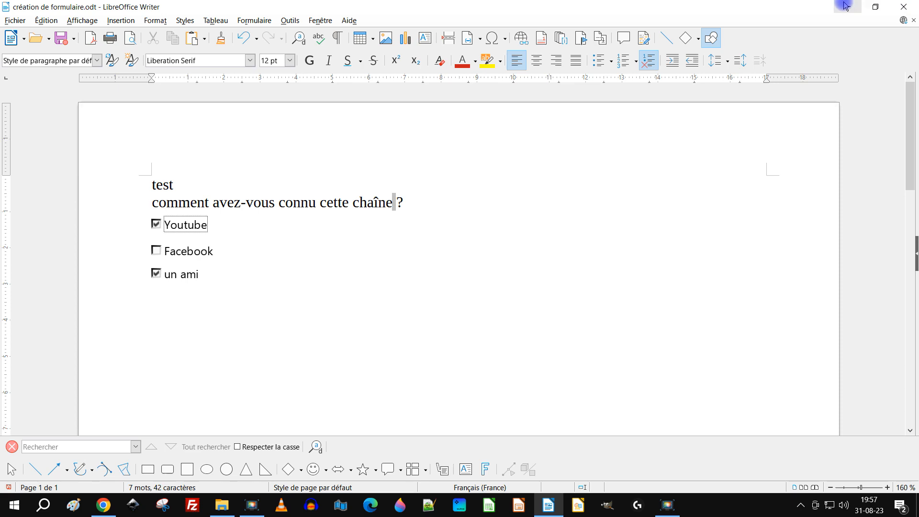
In File Explorer, fit the name column to the full file names and open the "action directe avec outil export pdf" PDF
click(846, 6)
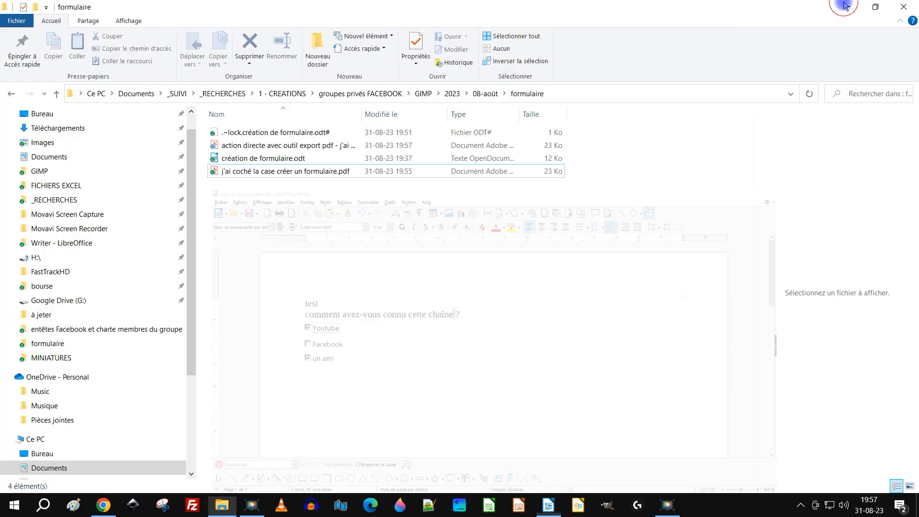
double_click(363, 114)
click(277, 147)
double_click(373, 146)
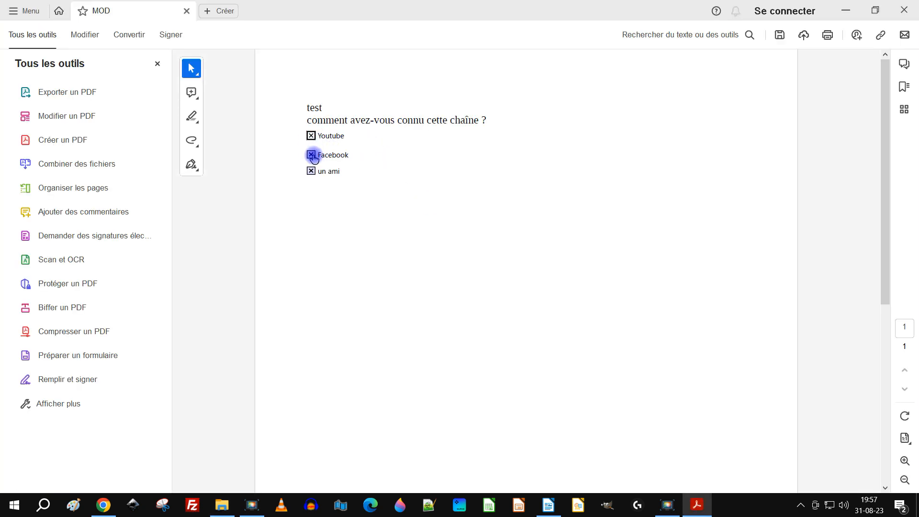
Test the PDF's checkboxes, close it without saving the changes, and switch back to LibreOffice Writer
click(905, 11)
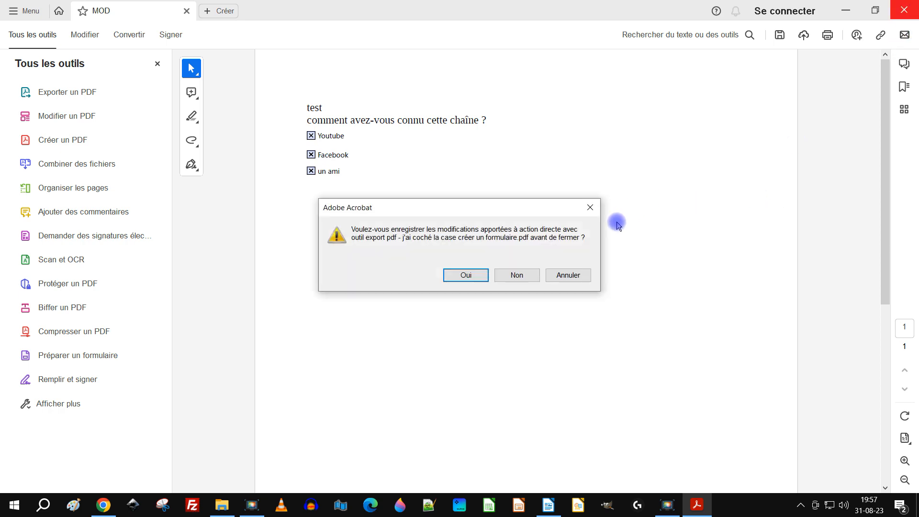
click(515, 273)
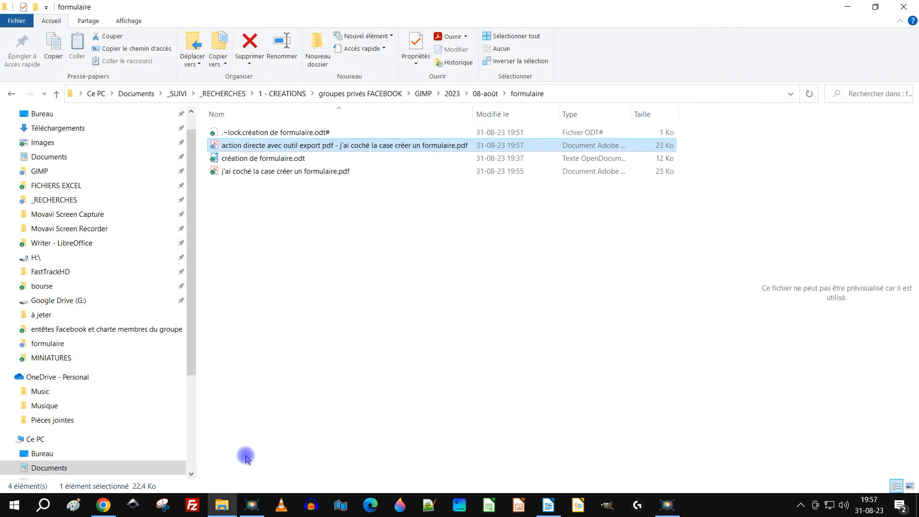
click(548, 506)
click(15, 20)
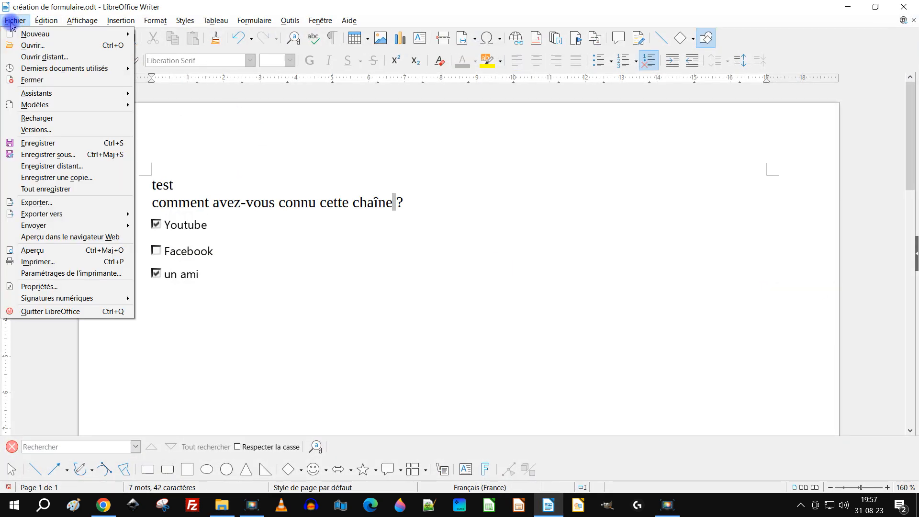
click(91, 207)
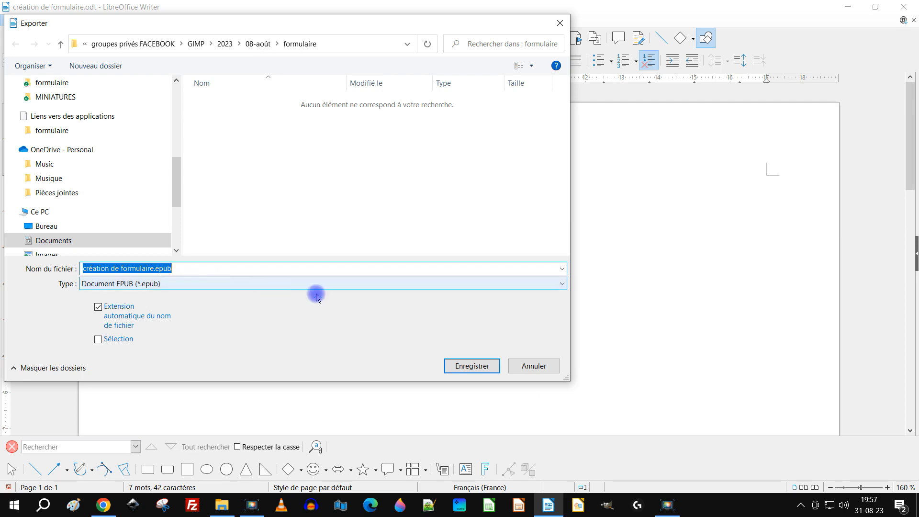
click(532, 366)
Export the document to PDF through the PDF options with the option to create a PDF form disabled
click(16, 20)
mouse_move(93, 211)
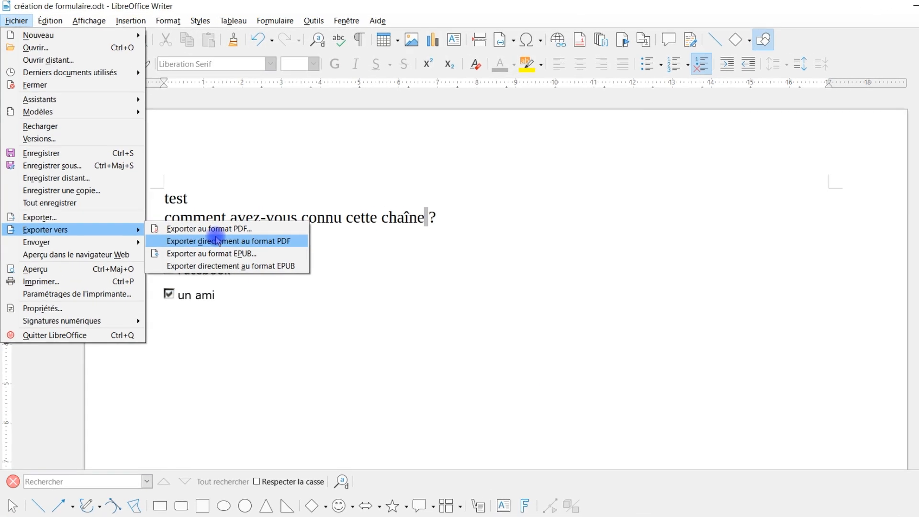
click(211, 229)
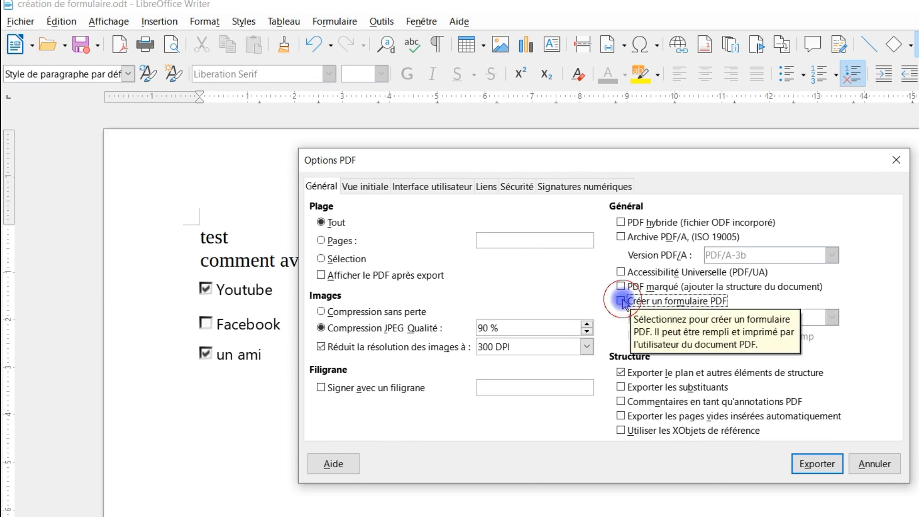
click(622, 302)
click(813, 472)
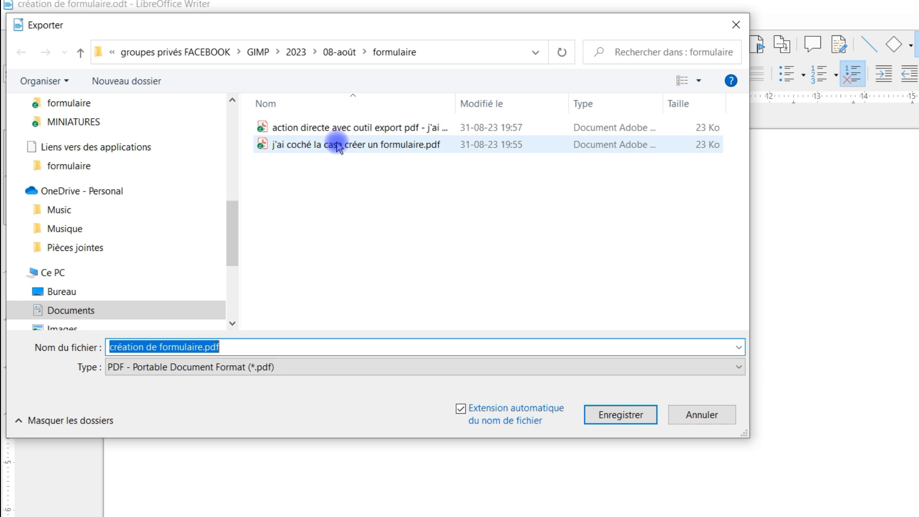
Base the file name on the existing PDF's, change it to "j'ai DECOCHE la case créer un formulaire.pdf", and save the export
click(338, 145)
click(143, 345)
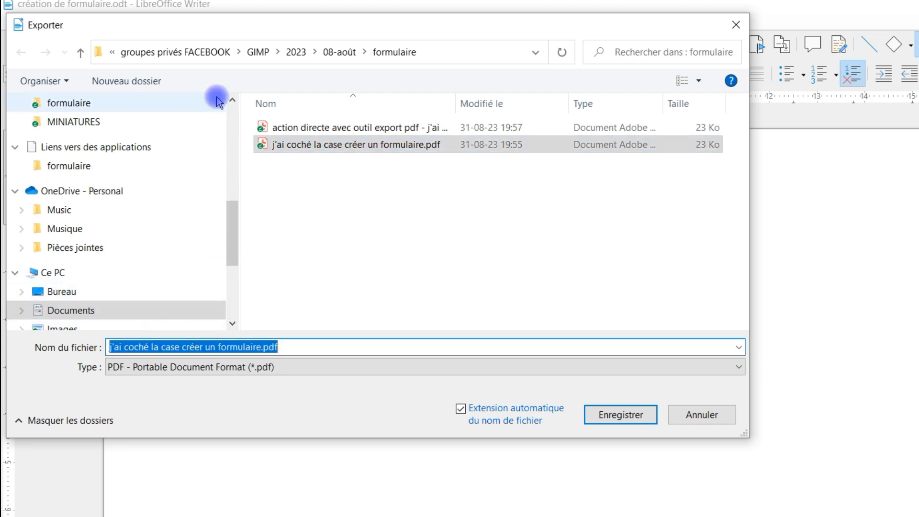
key(Right)
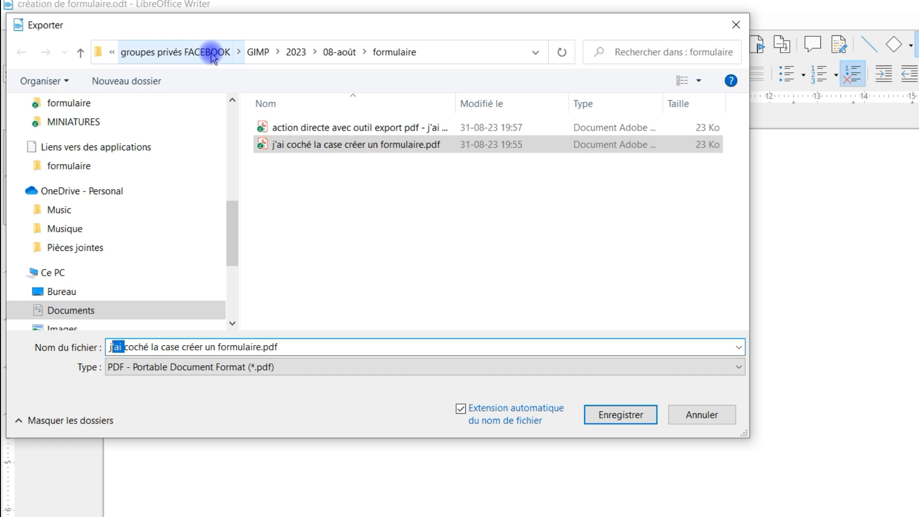
text(e n'ai)
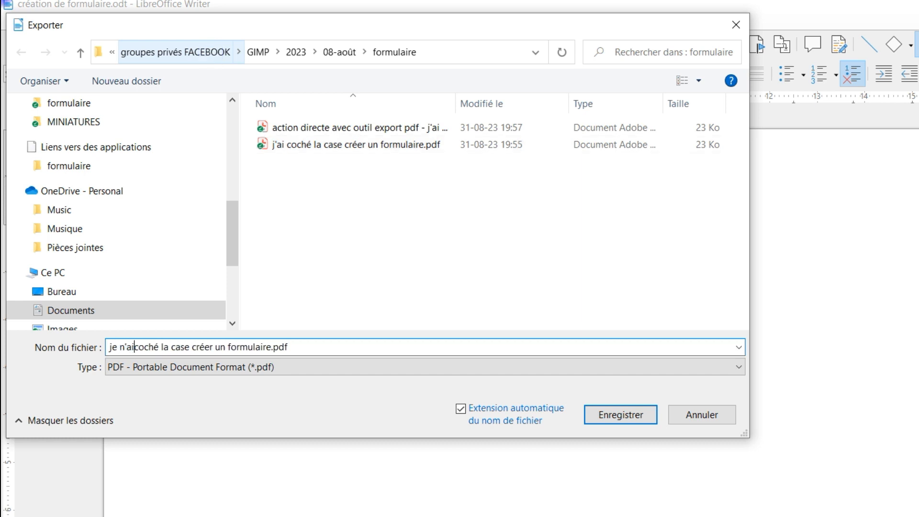
text( pas)
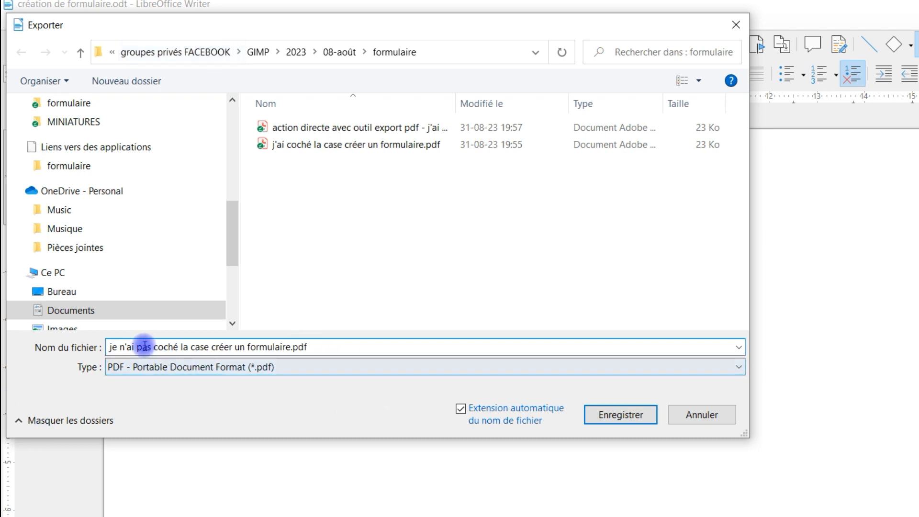
drag(121, 347, 178, 347)
key(BackSpace)
key(BackSpace)
key(BackSpace)
key(BackSpace)
text(j'ai dé)
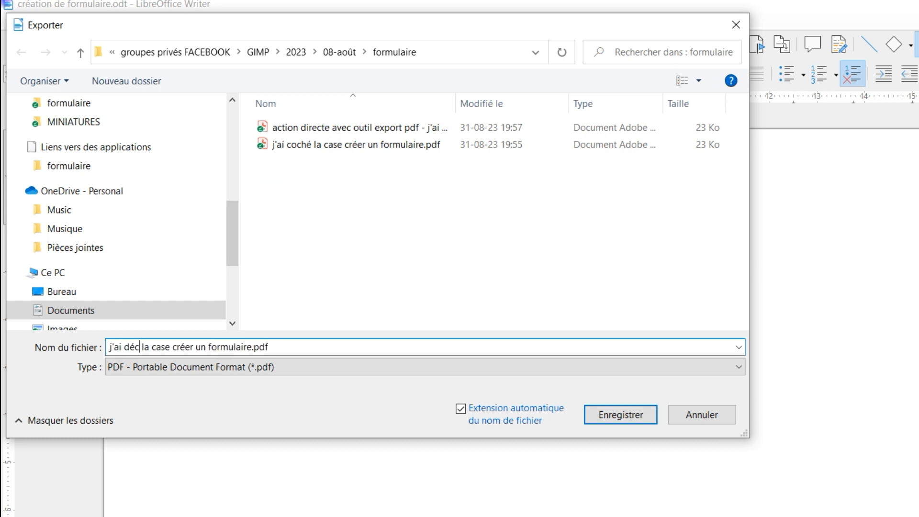
key(BackSpace)
key(BackSpace)
key(BackSpace)
text(DECOCHE)
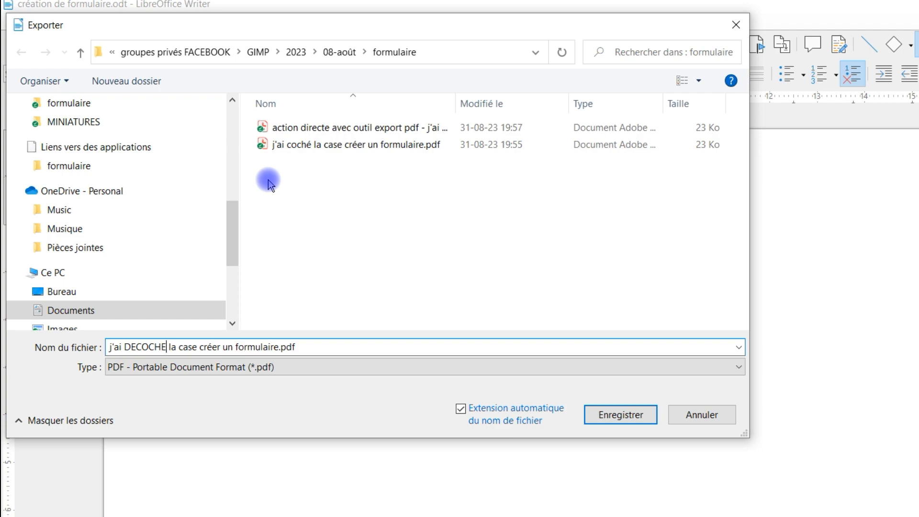
click(620, 413)
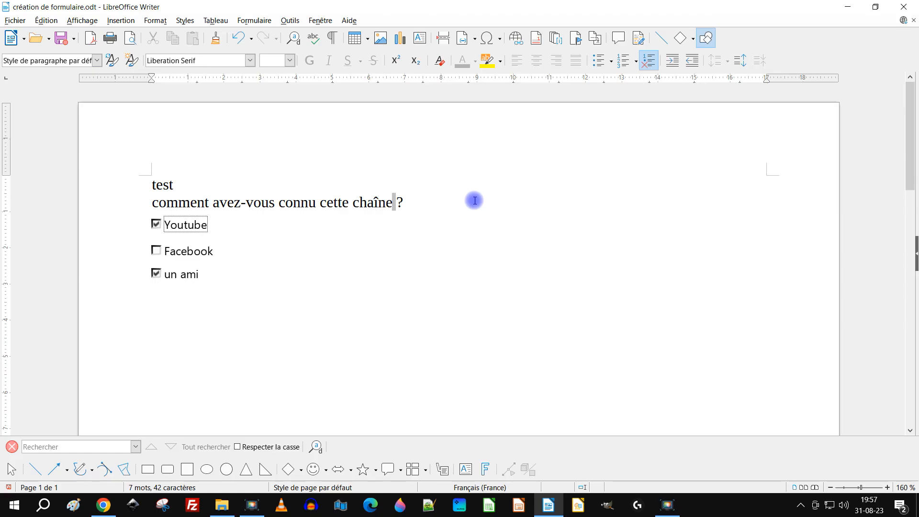
In File Explorer, open the "j'ai DECOCHE la case créer un formulaire" PDF and test its checkboxes
click(843, 6)
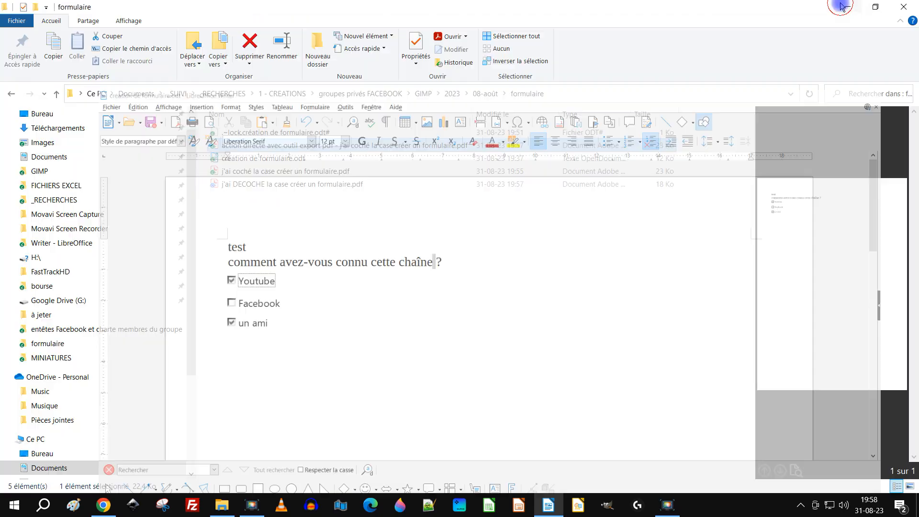
click(247, 186)
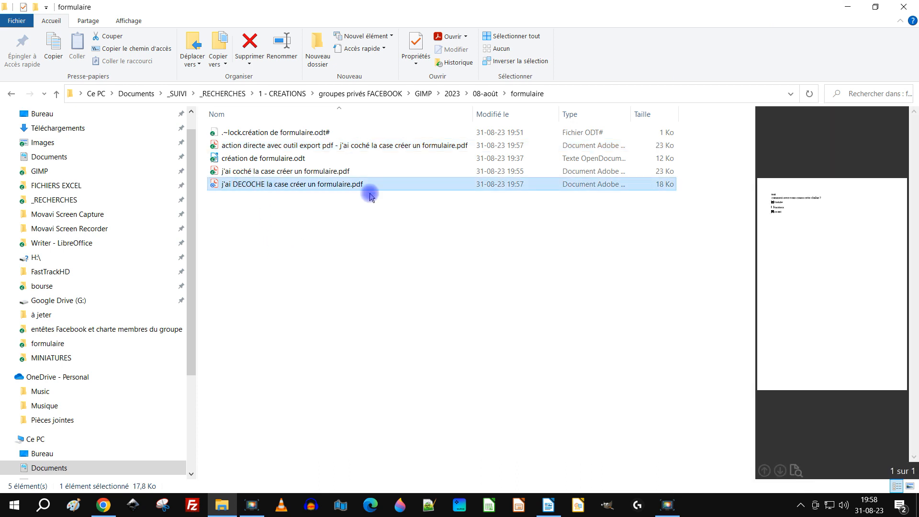
click(372, 261)
double_click(323, 182)
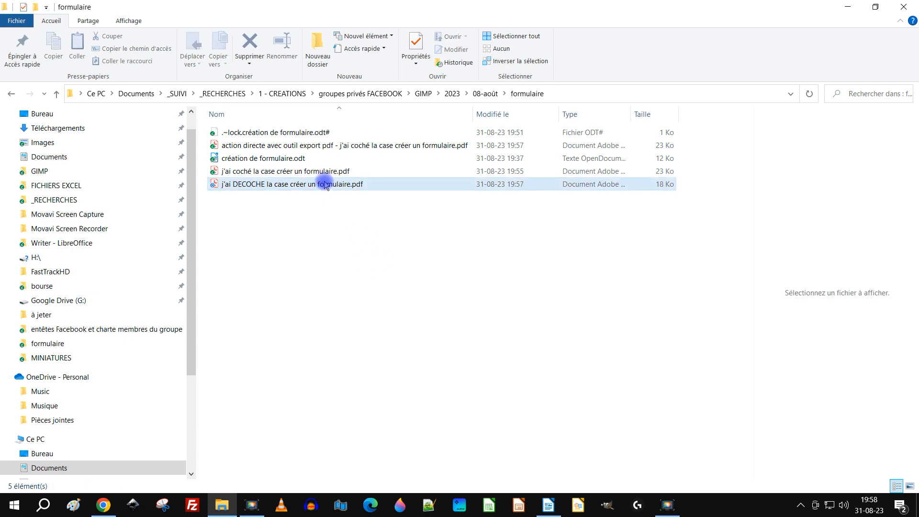
drag(258, 143, 260, 183)
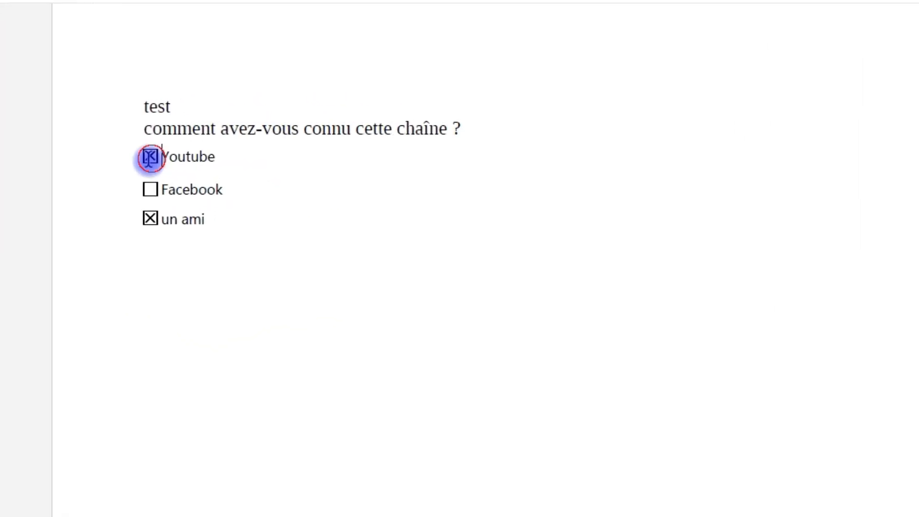
drag(101, 229, 99, 230)
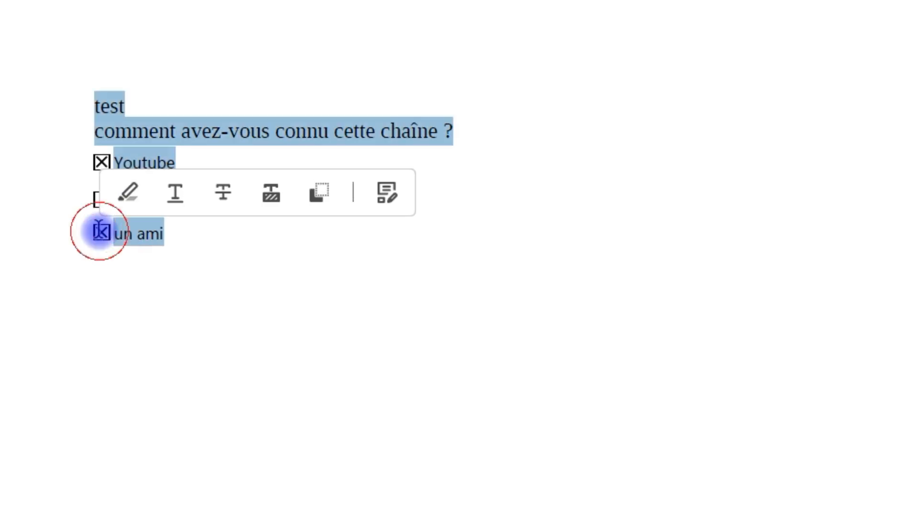
click(77, 154)
double_click(102, 199)
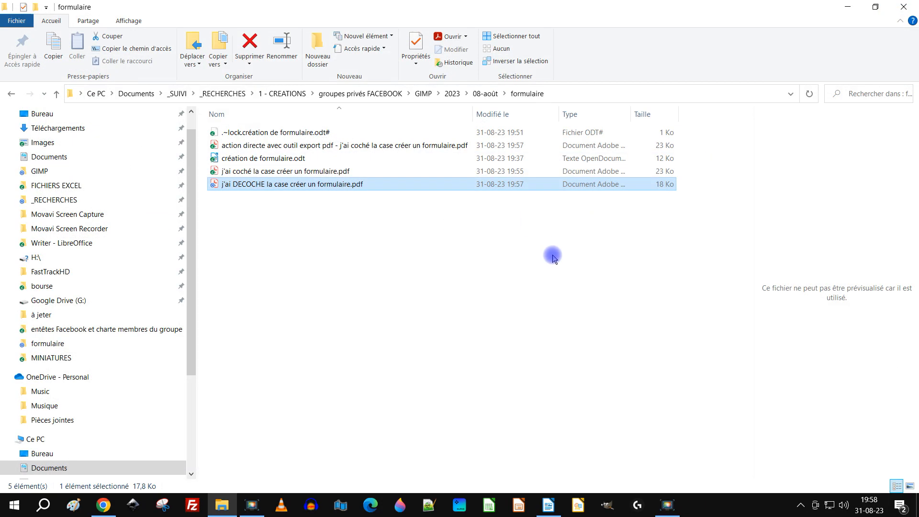
Switch to LibreOffice Writer and directly export the document to PDF as "ACTION DIRECT SUR LE BOUON EXPORT j'ai DECOCHE la case créer un formulaire.pdf"
click(549, 504)
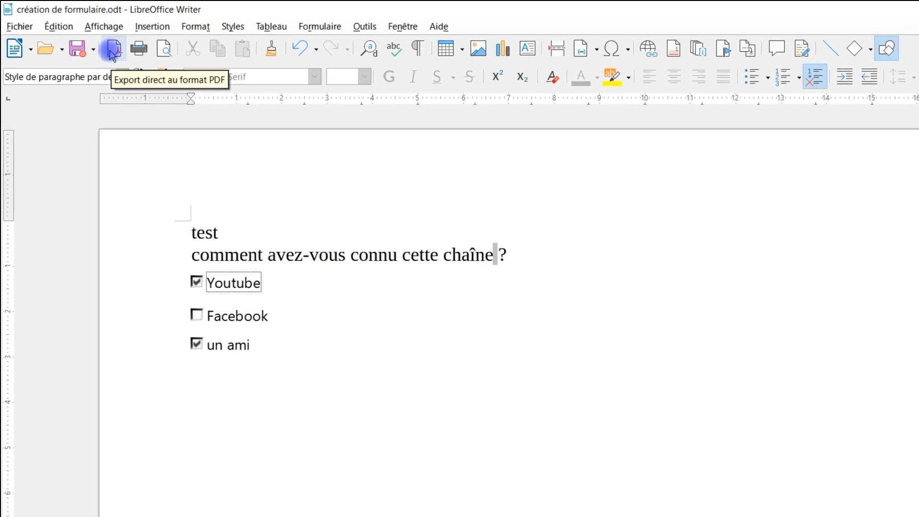
click(113, 50)
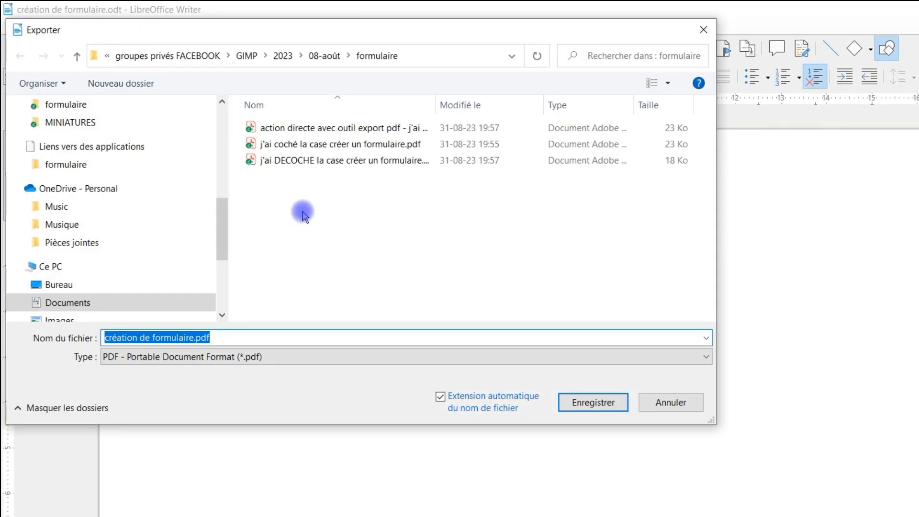
click(315, 161)
click(188, 338)
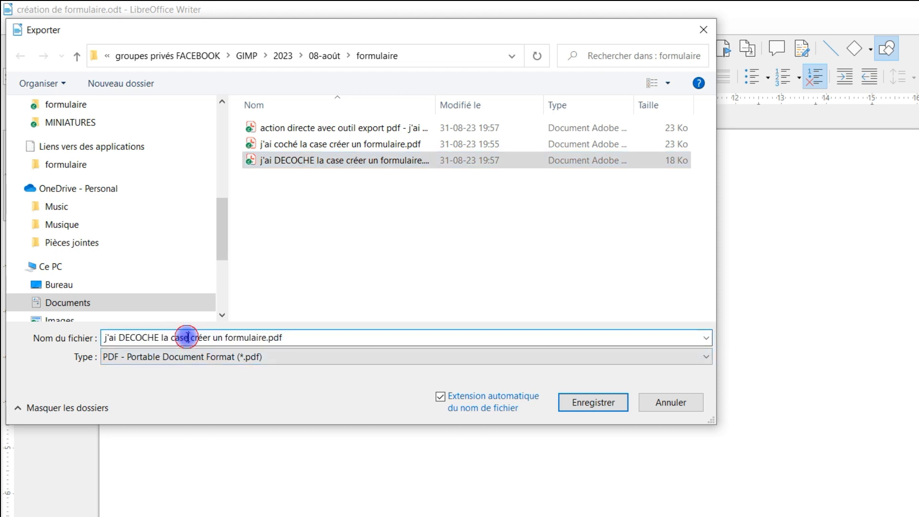
text(ACTION DI)
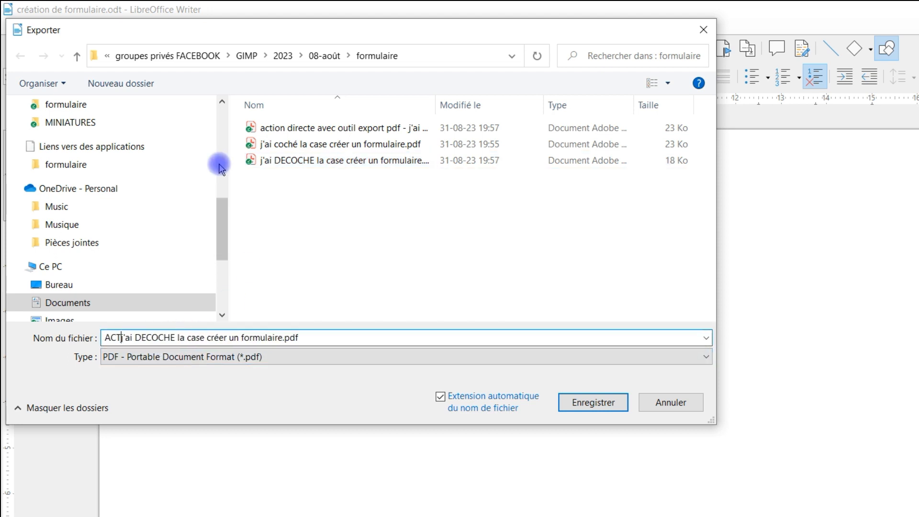
text(RECT SUR )
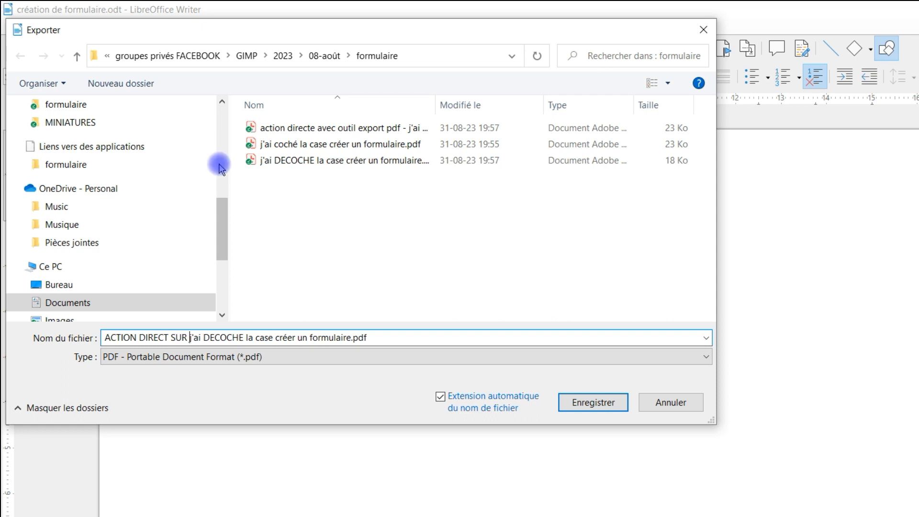
text(LE BOU)
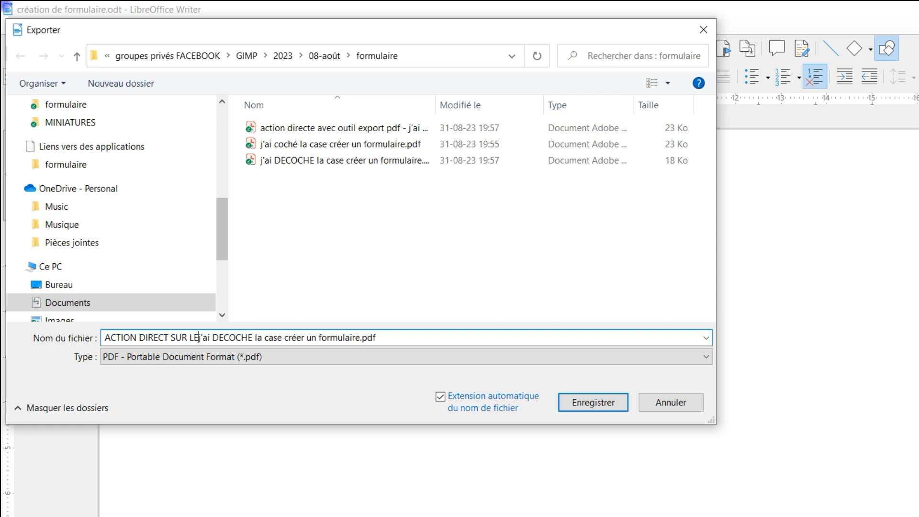
text(ON)
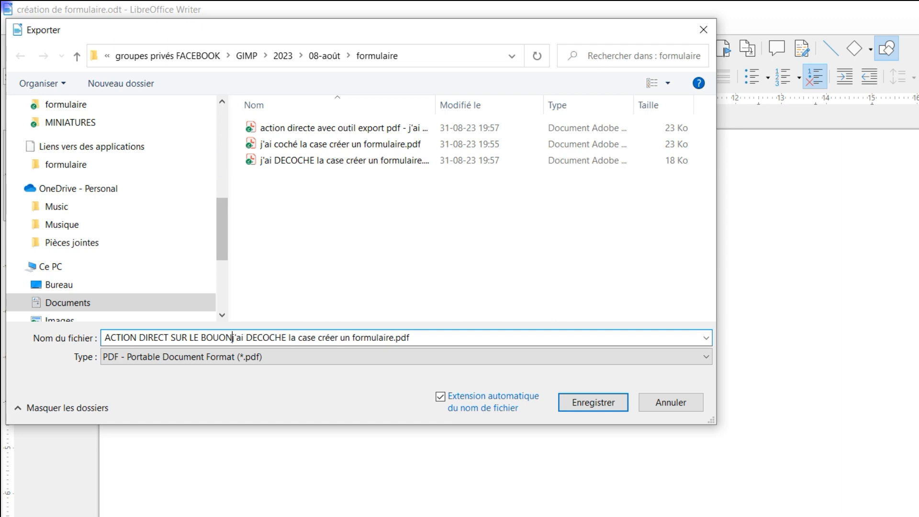
text( EXPORT)
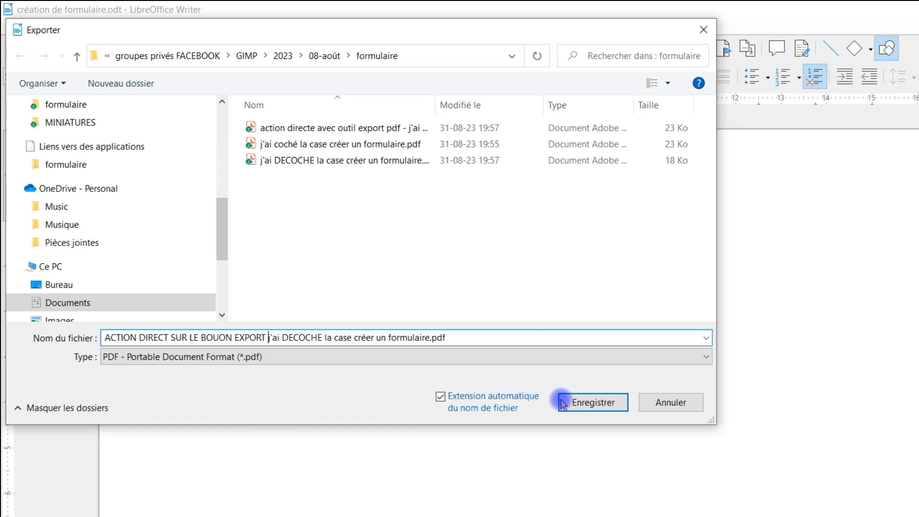
click(611, 403)
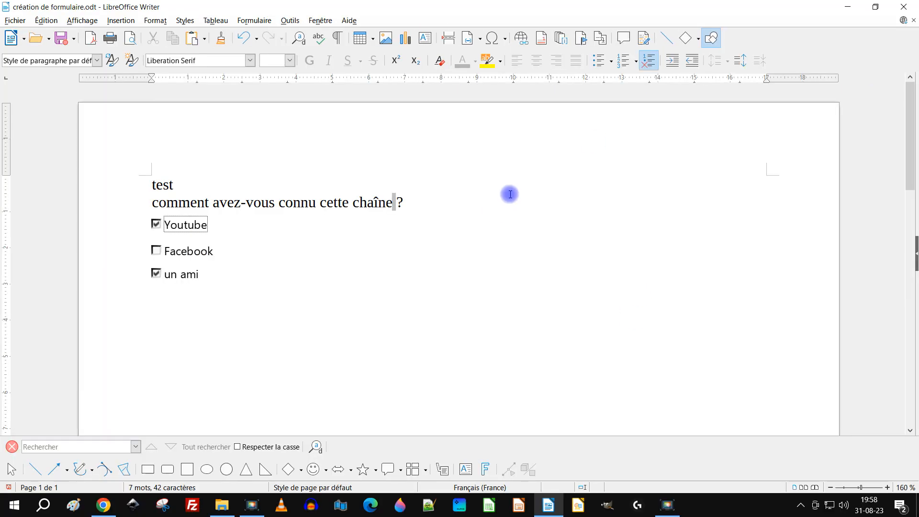
In File Explorer, open the "ACTION DIRECT SUR LE BOUON EXPORT" PDF, test its checkboxes, and close it
click(845, 6)
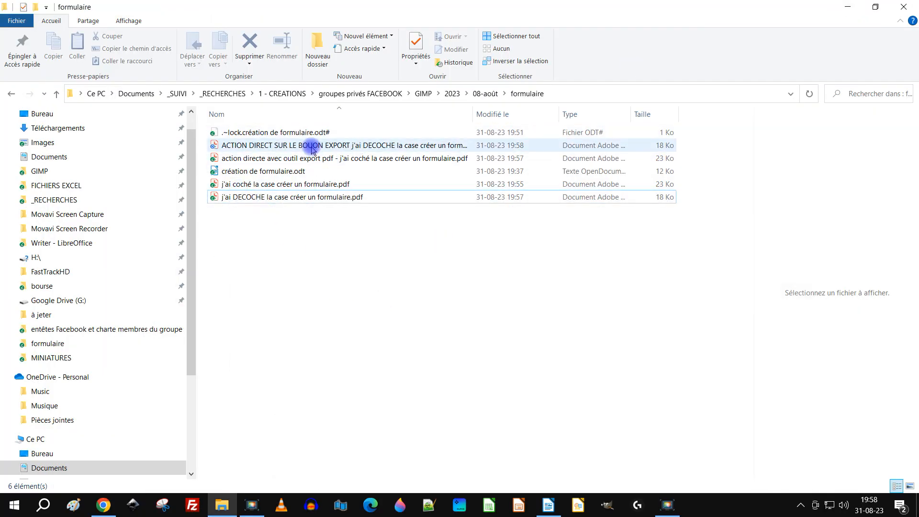
click(314, 237)
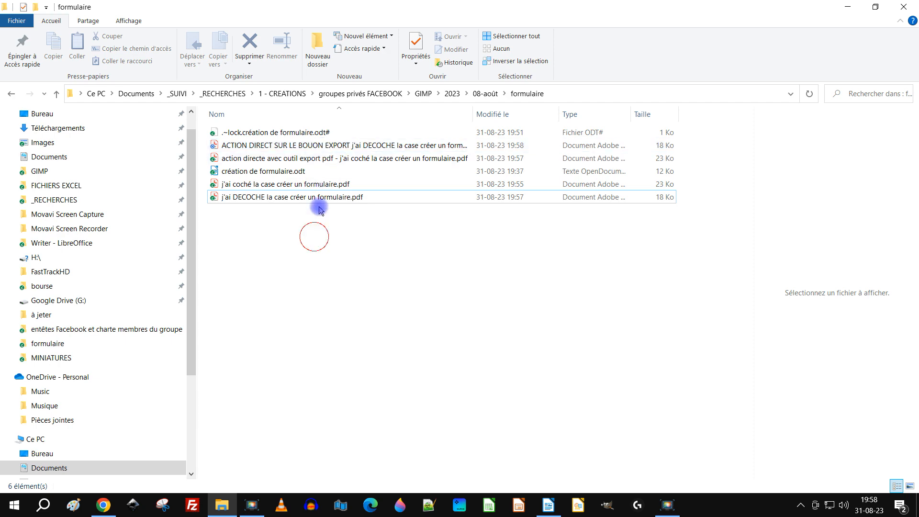
double_click(305, 147)
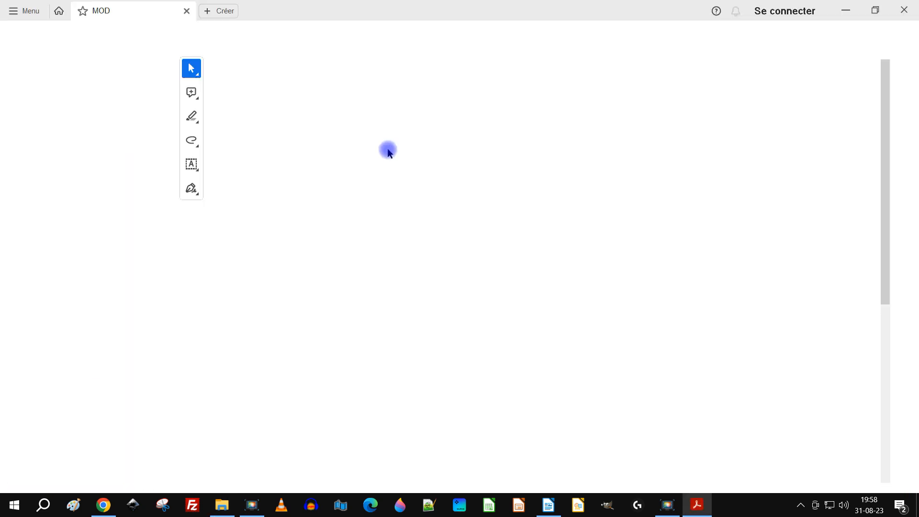
double_click(314, 155)
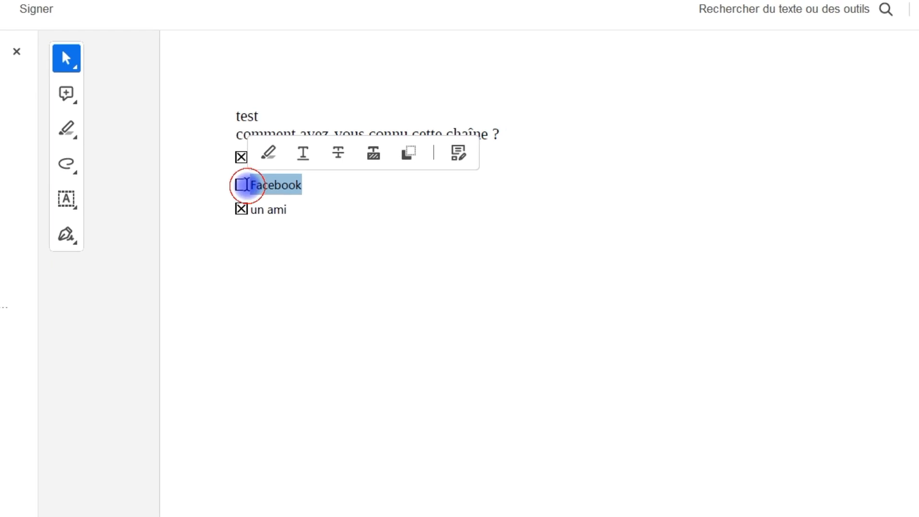
click(335, 163)
click(363, 277)
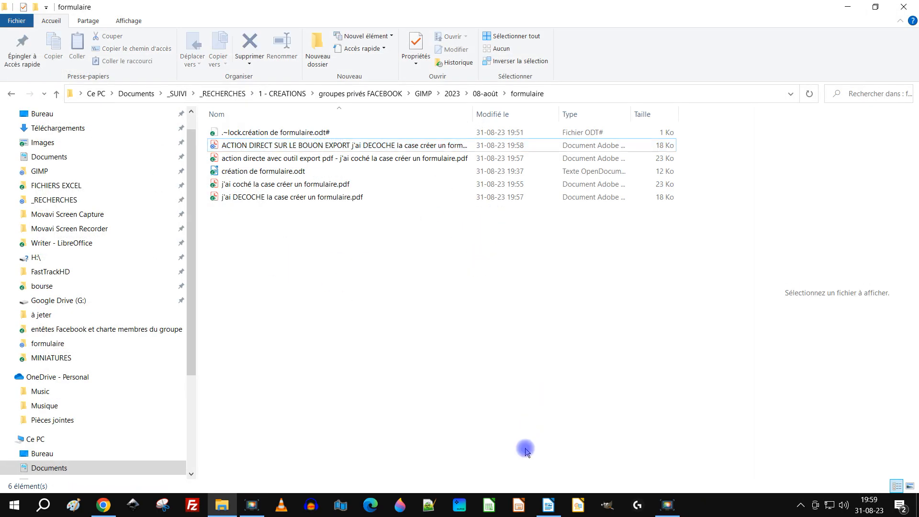
Switch back to LibreOffice Writer and hide the direct PDF export command from the Standard toolbar
click(549, 504)
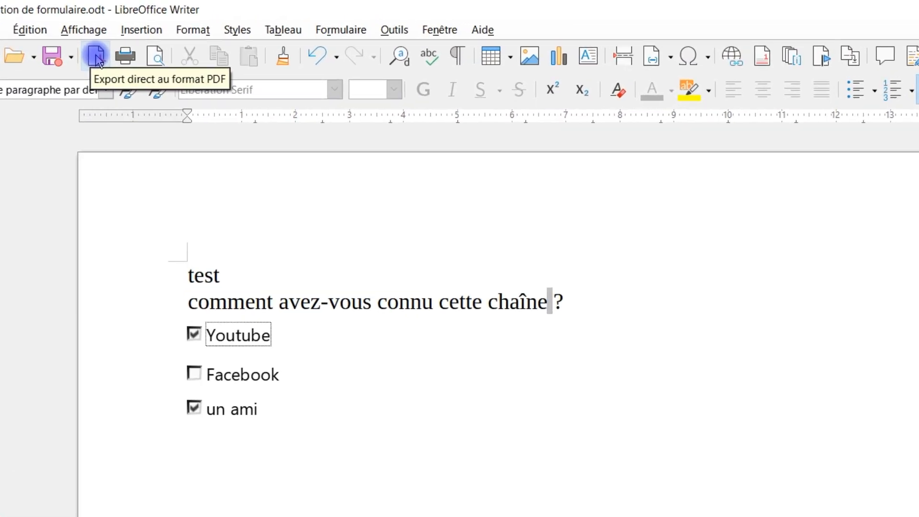
right_click(99, 58)
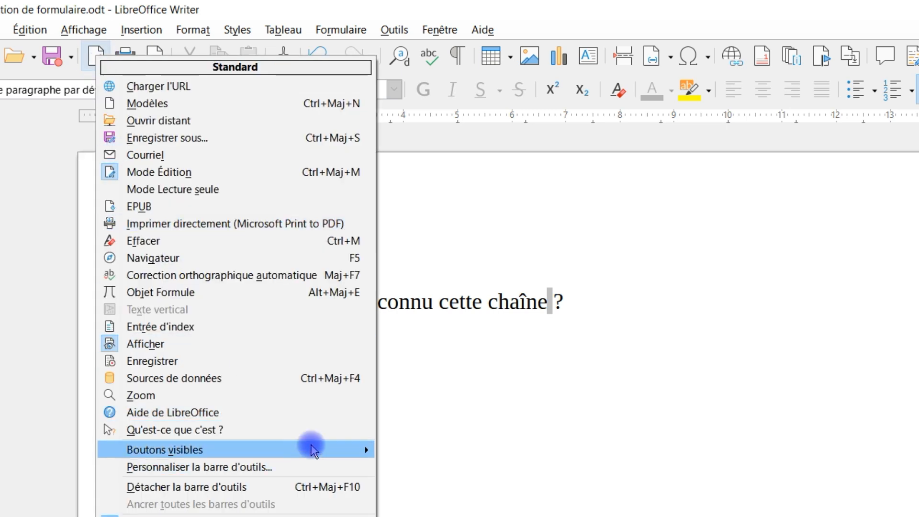
mouse_move(313, 450)
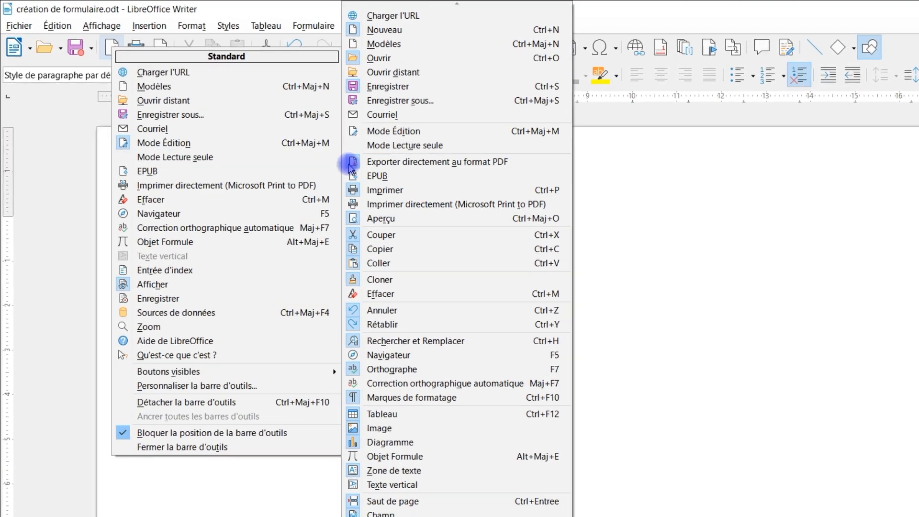
click(384, 173)
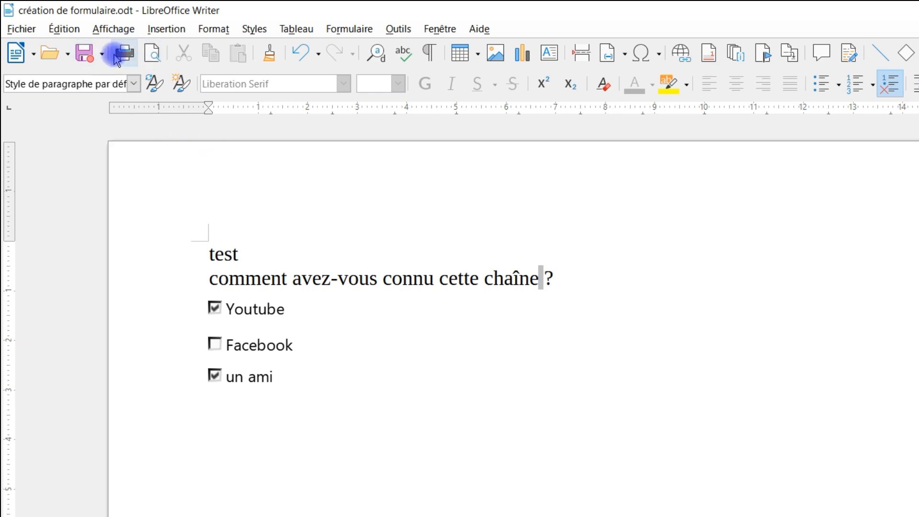
Examine the general and initial view options for PDF export, try enabling the watermark option, and cancel the export
click(24, 30)
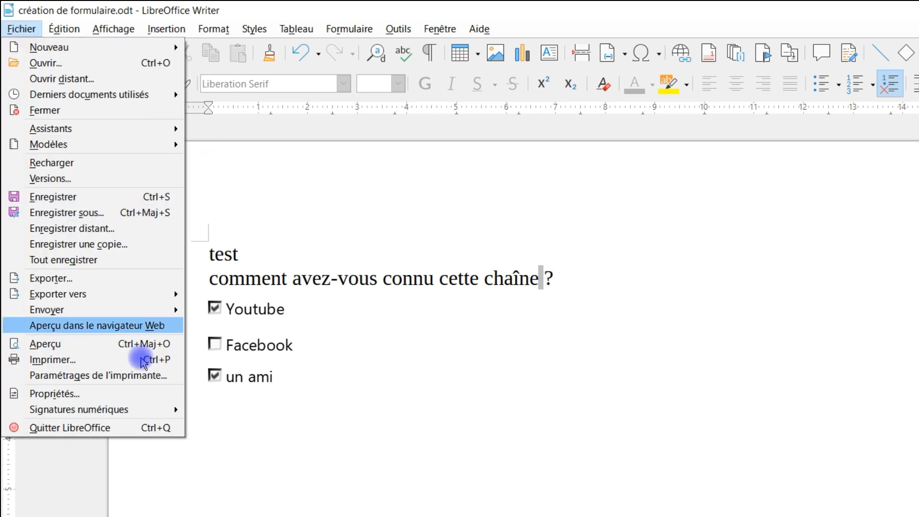
mouse_move(168, 296)
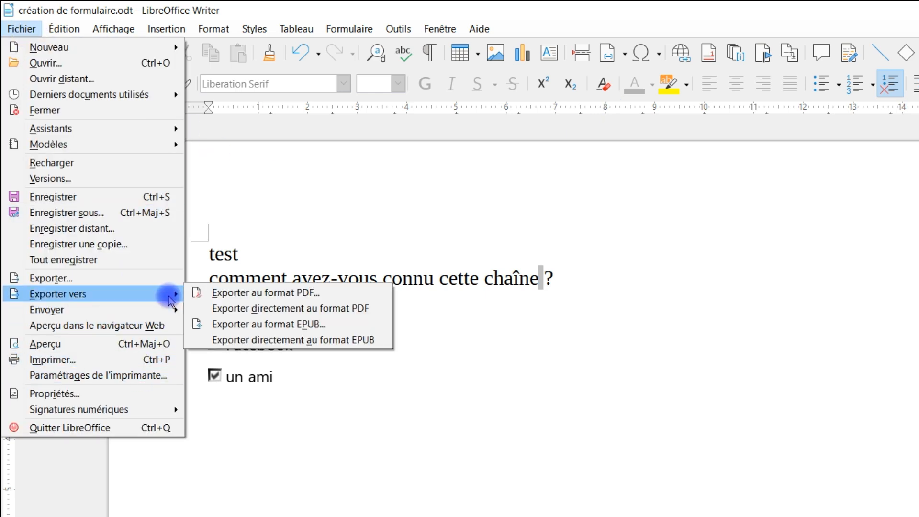
click(264, 294)
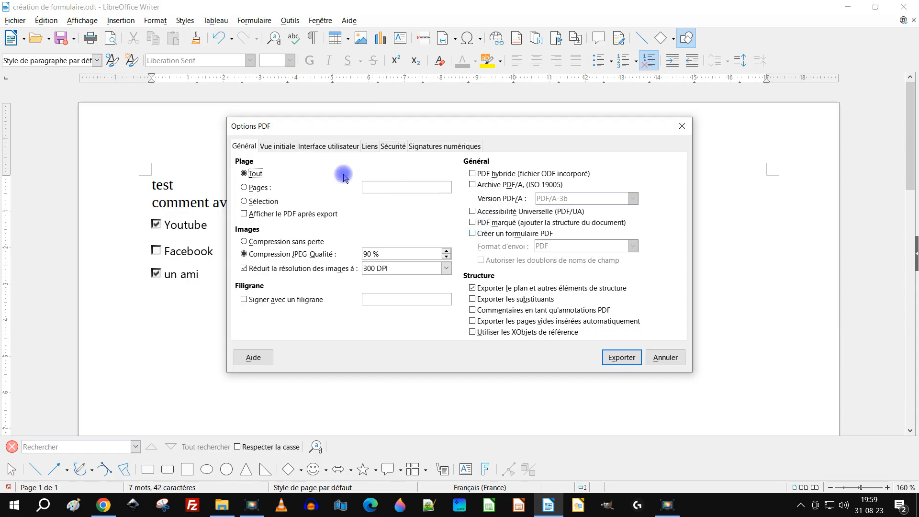
click(276, 147)
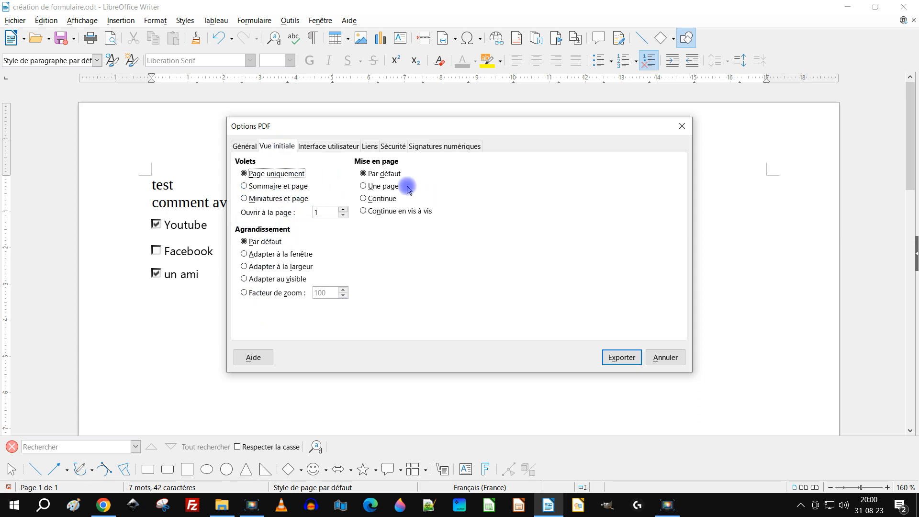
click(245, 148)
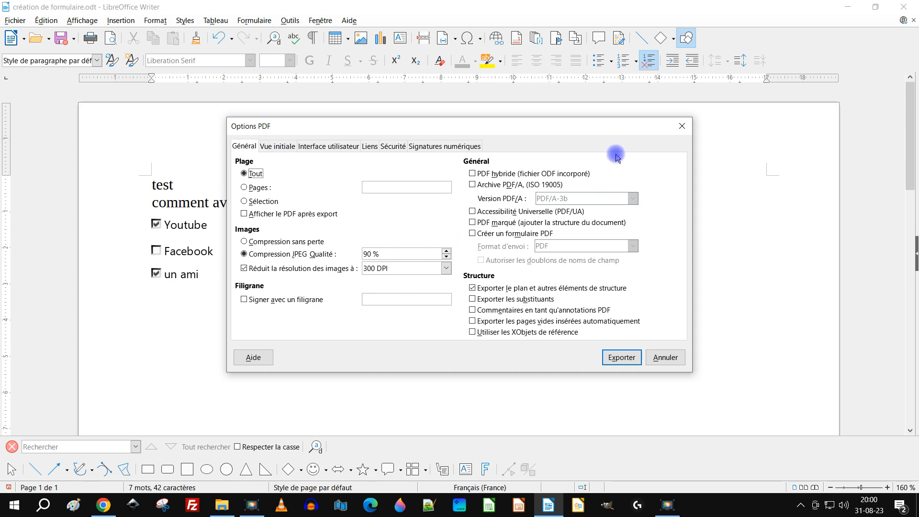
click(269, 300)
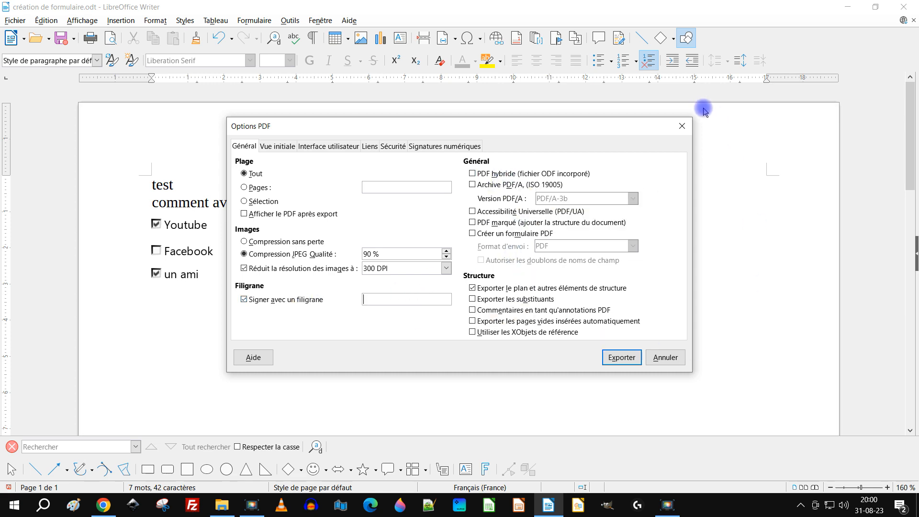
click(666, 358)
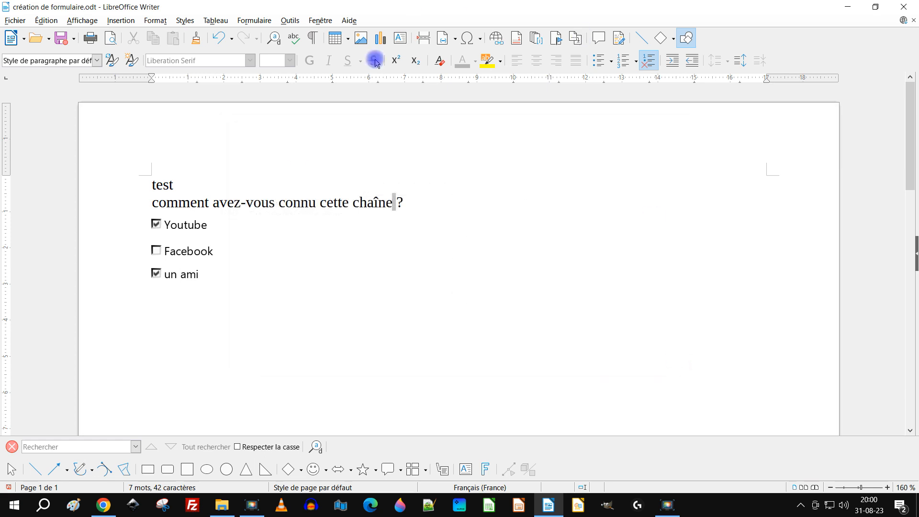
click(349, 20)
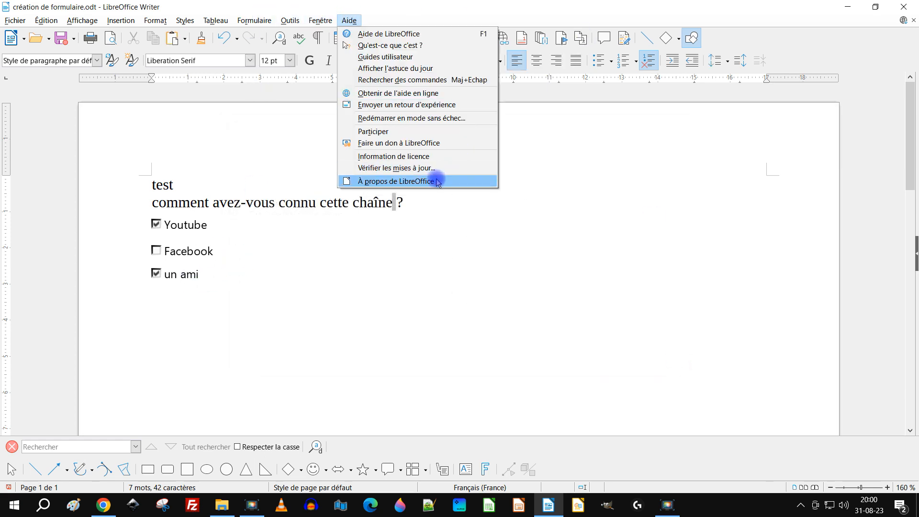
click(618, 286)
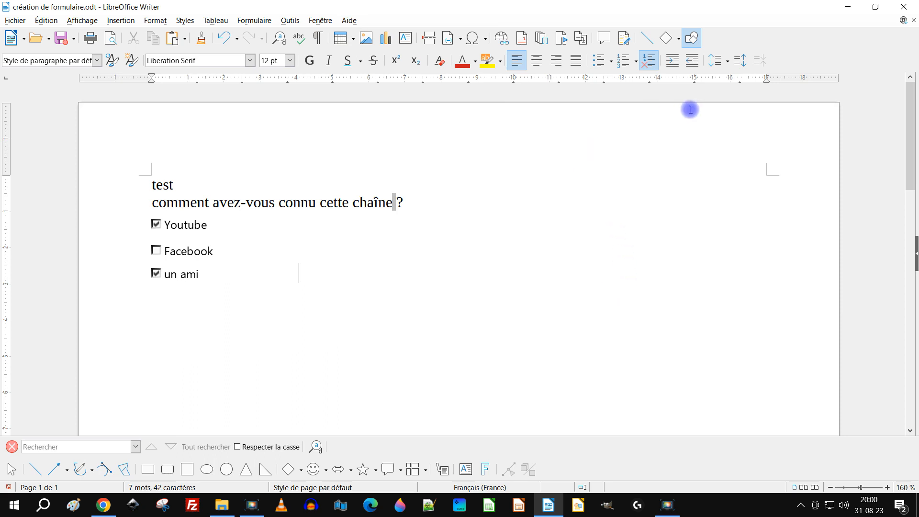